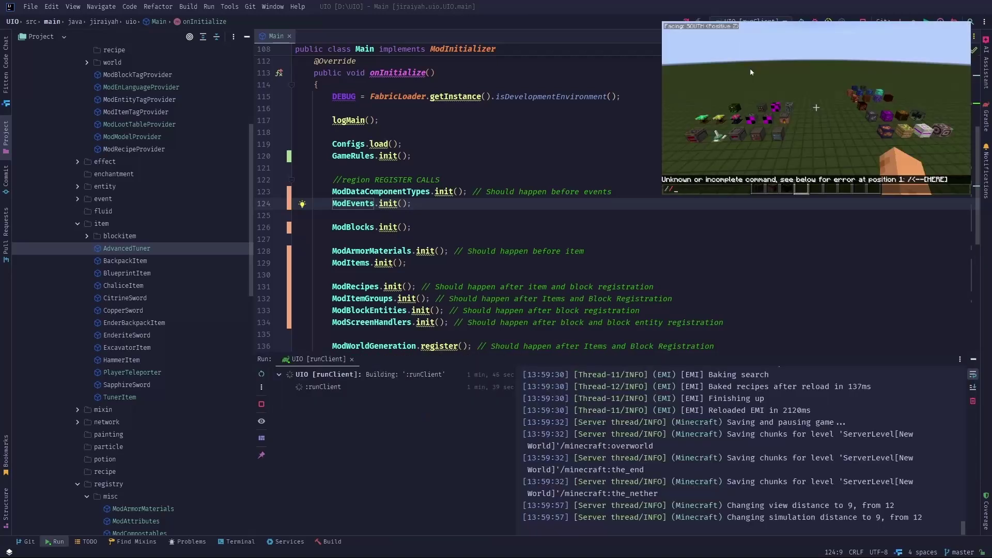
# Close the chat and move toward the left and right groups of mod blocks.
pyautogui.press('Escape')
pyautogui.press('w')
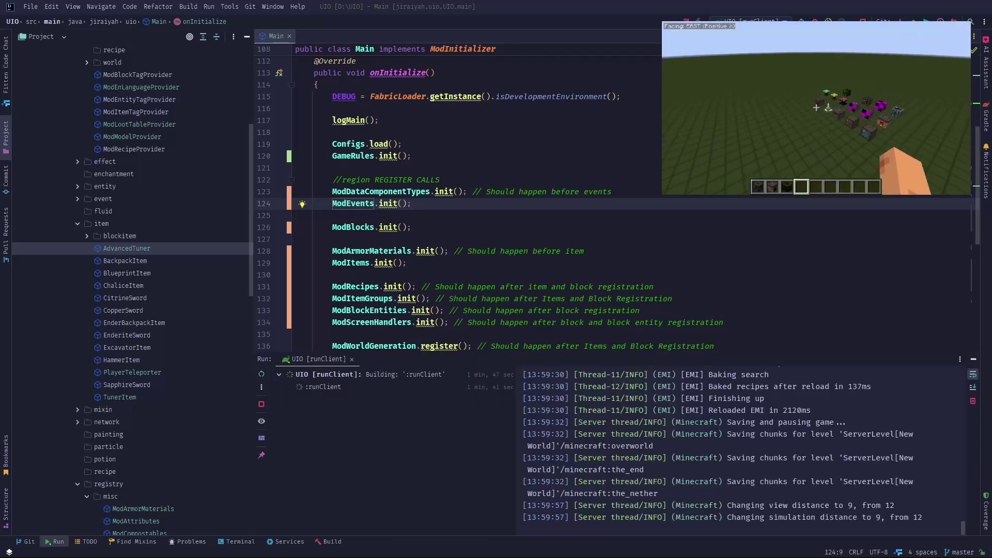
pyautogui.press('a')
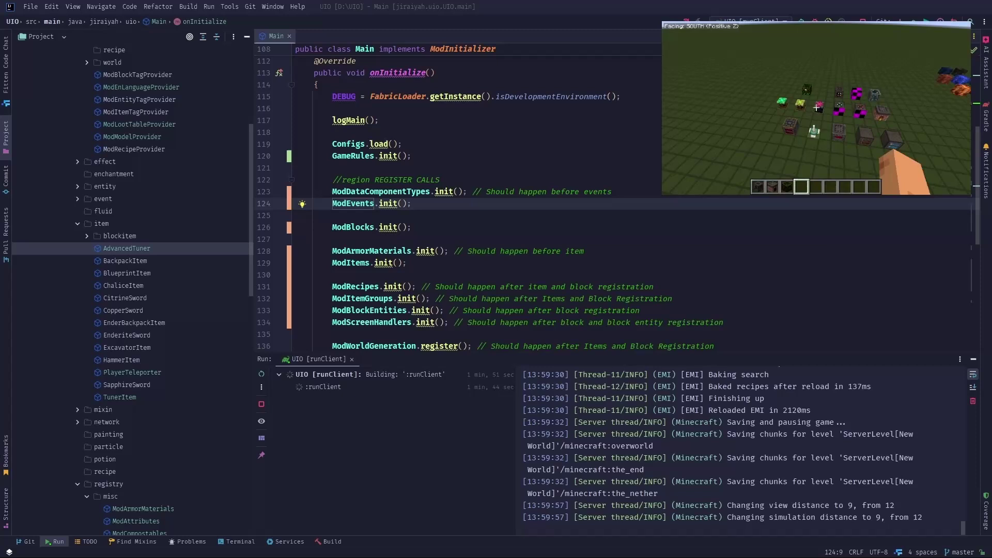
pyautogui.press('w')
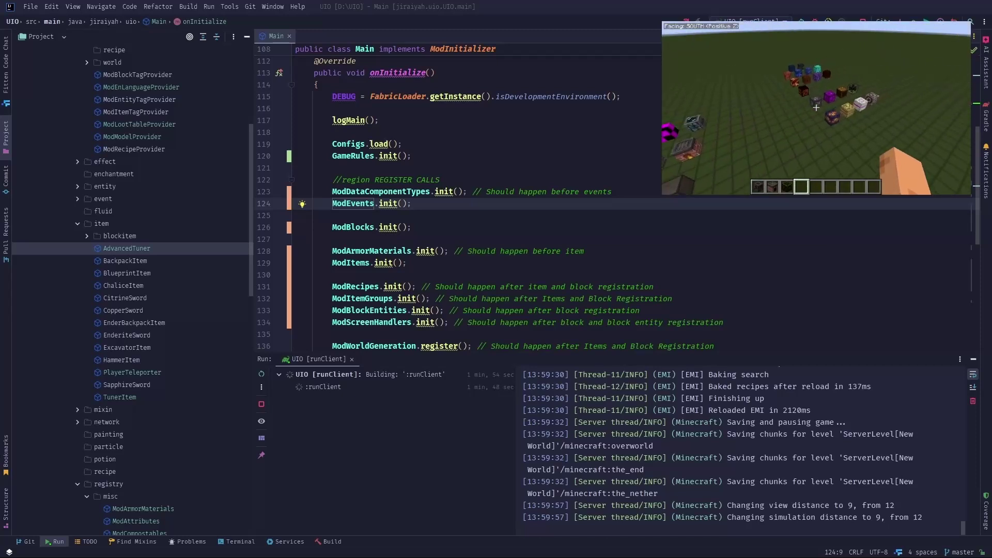
pyautogui.press('a')
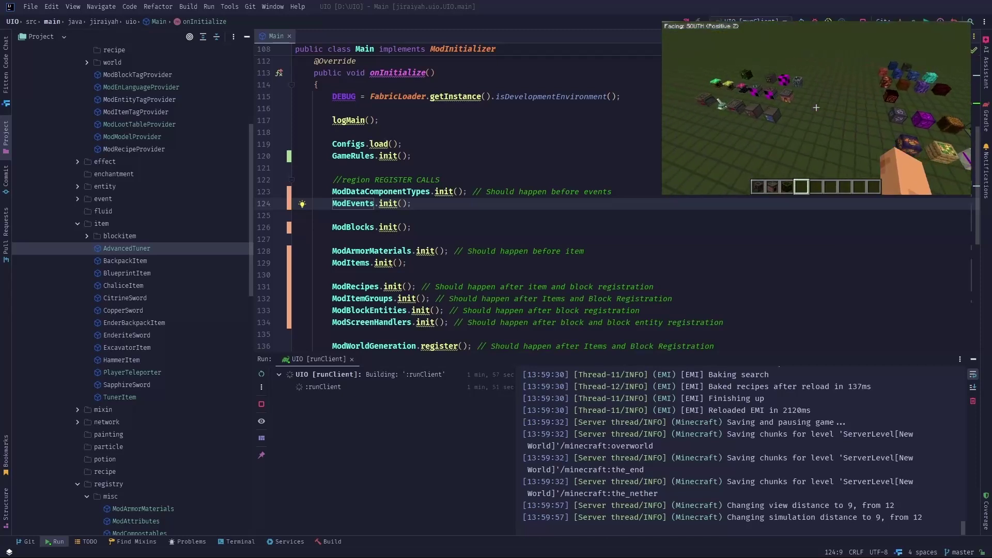
pyautogui.press('w')
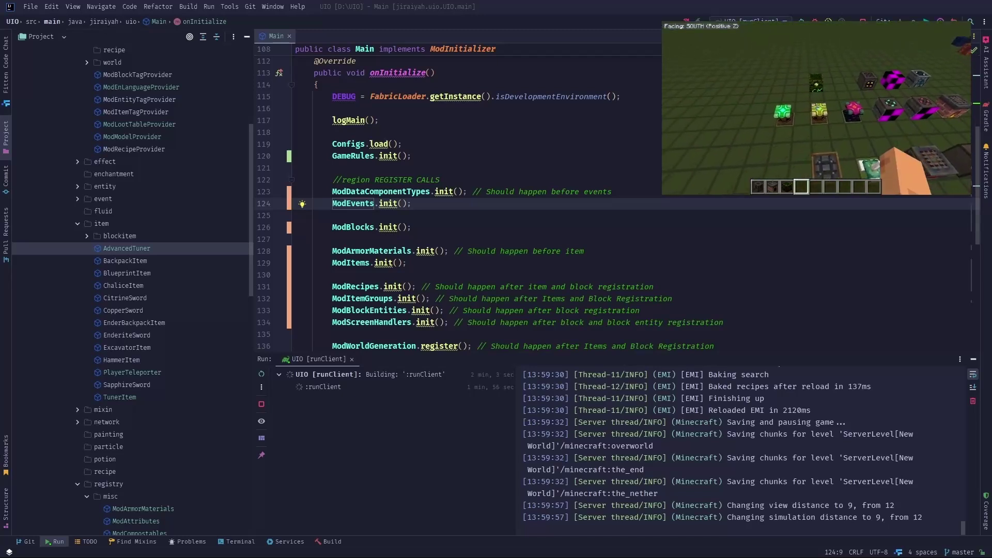
# Circle the block rows, then rise up and back for a wider view.
pyautogui.press('s')
pyautogui.press('d')
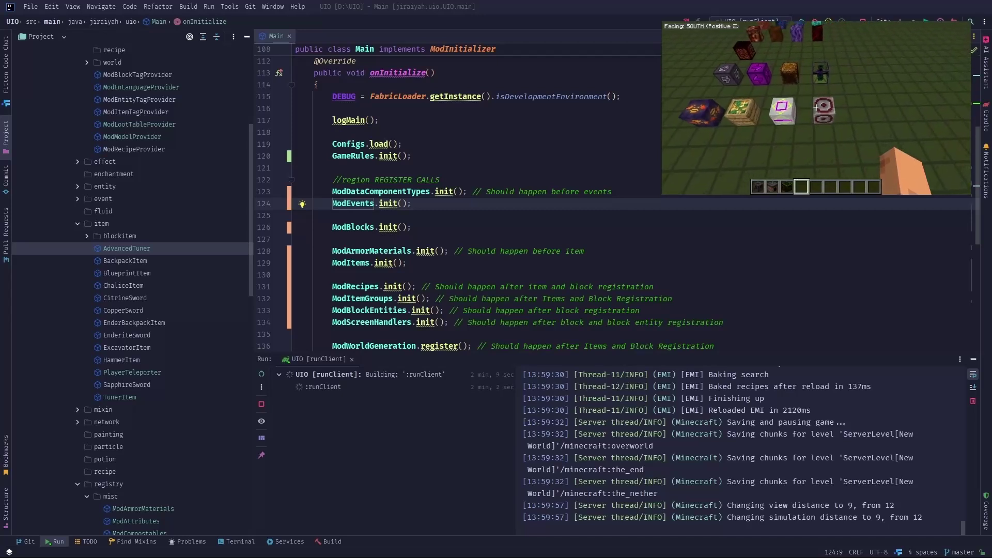
pyautogui.press('a')
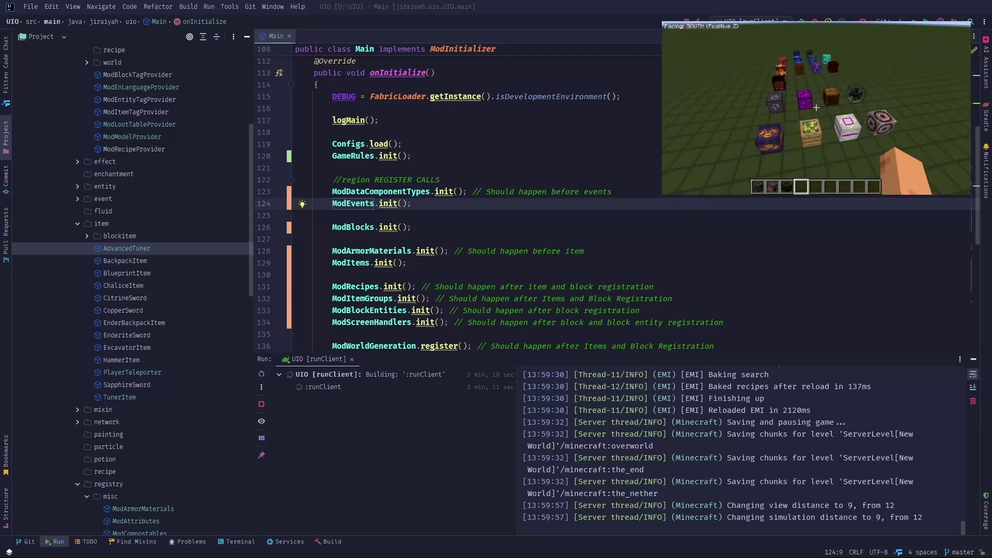
pyautogui.press('s')
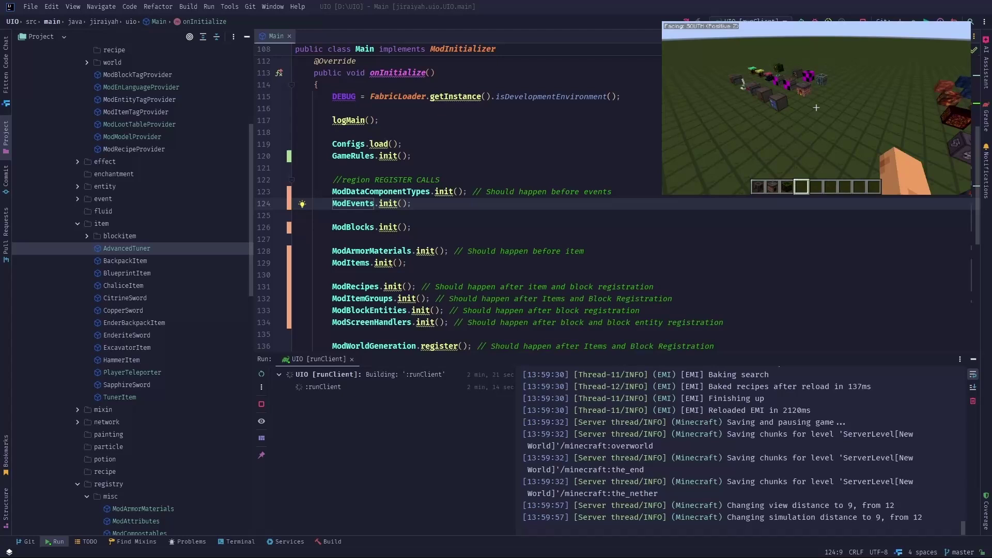
pyautogui.press('w')
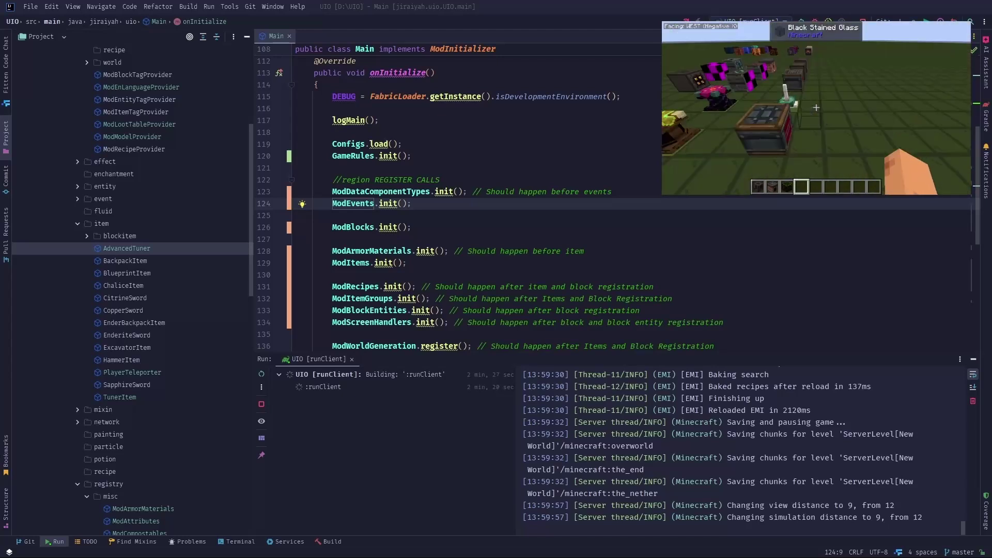
pyautogui.press('space')
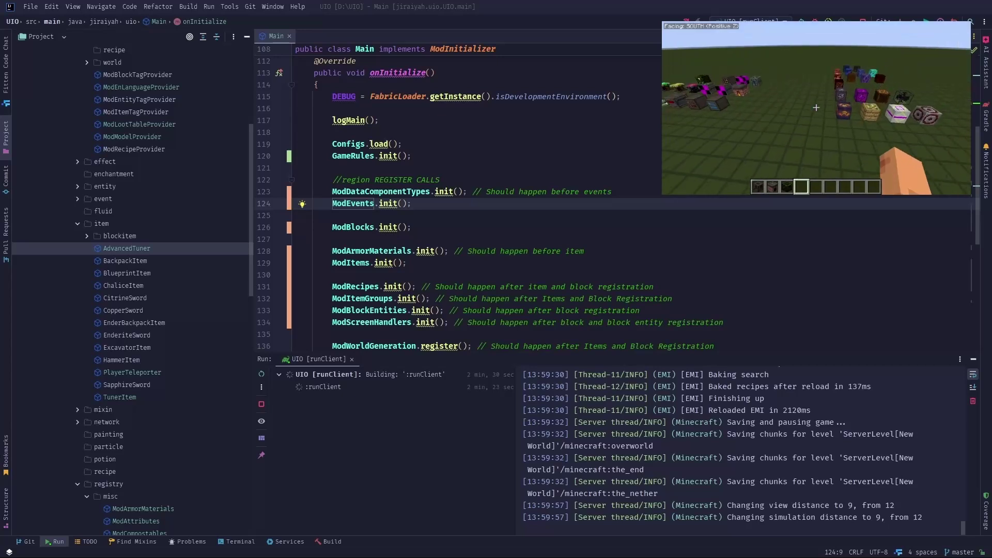
# Circle right around the block rows, moving in and out for different views.
pyautogui.press('s')
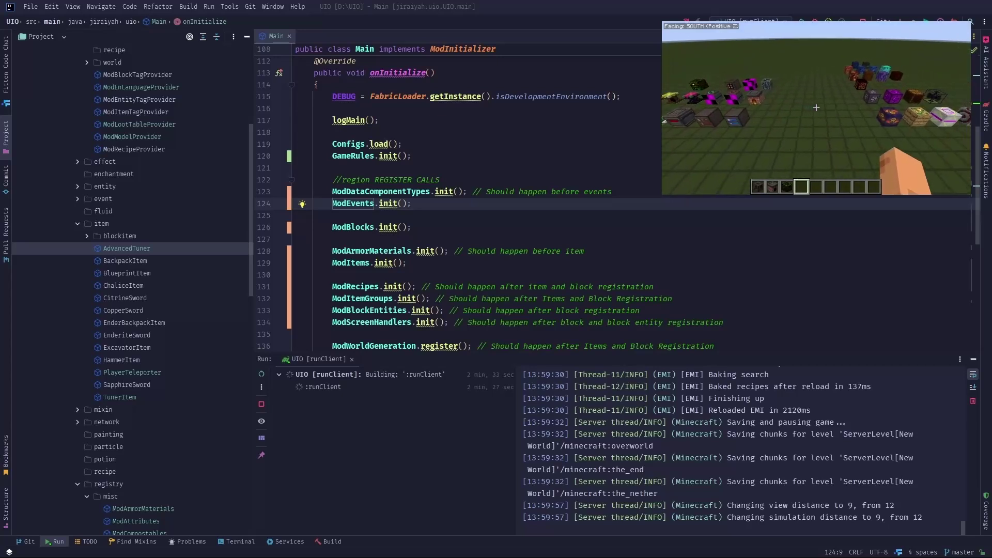
pyautogui.press('w')
pyautogui.press('d')
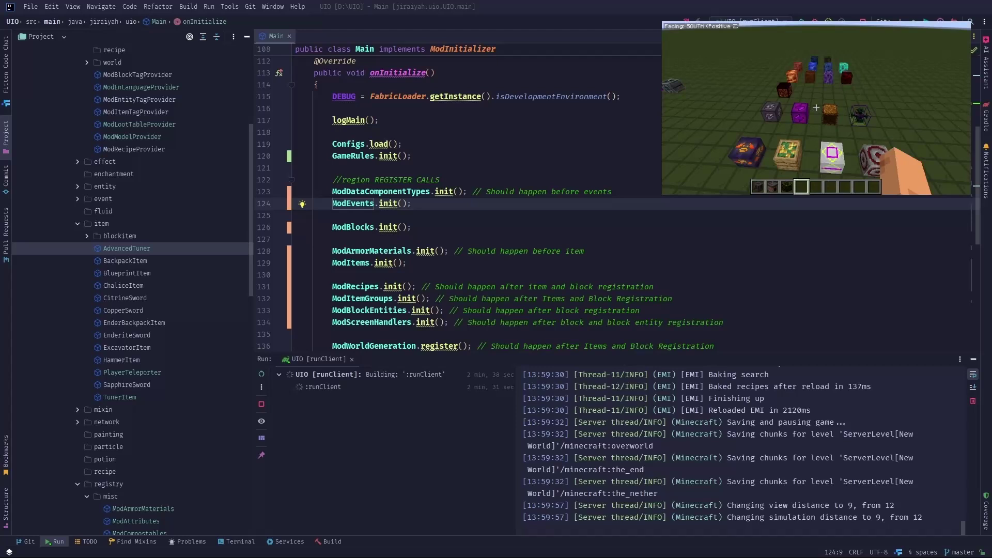
pyautogui.press('d')
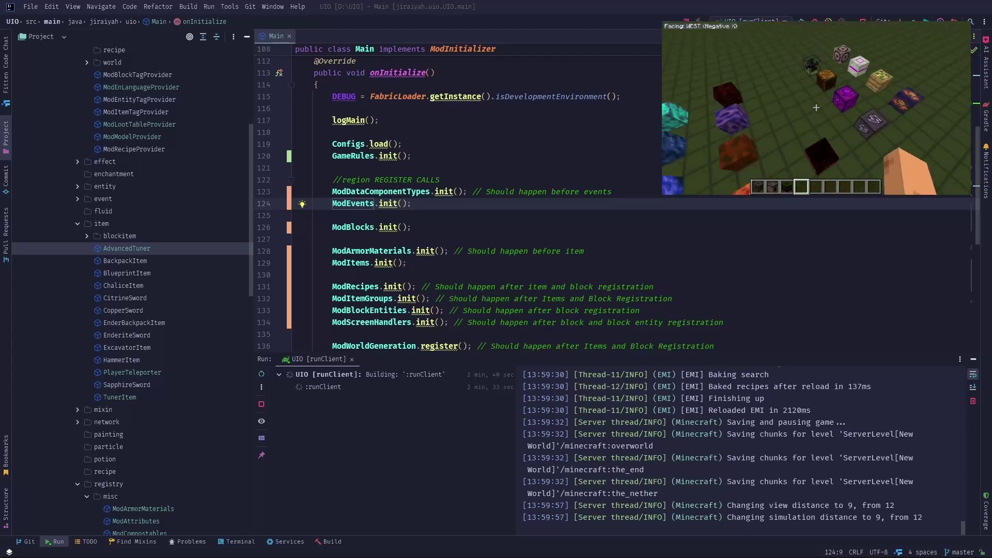
pyautogui.press('s')
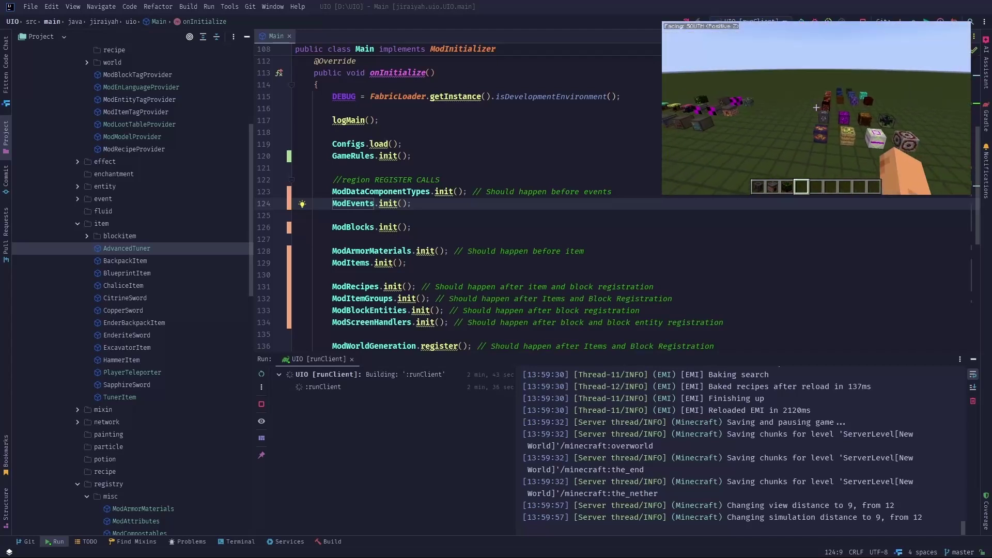
pyautogui.press('w')
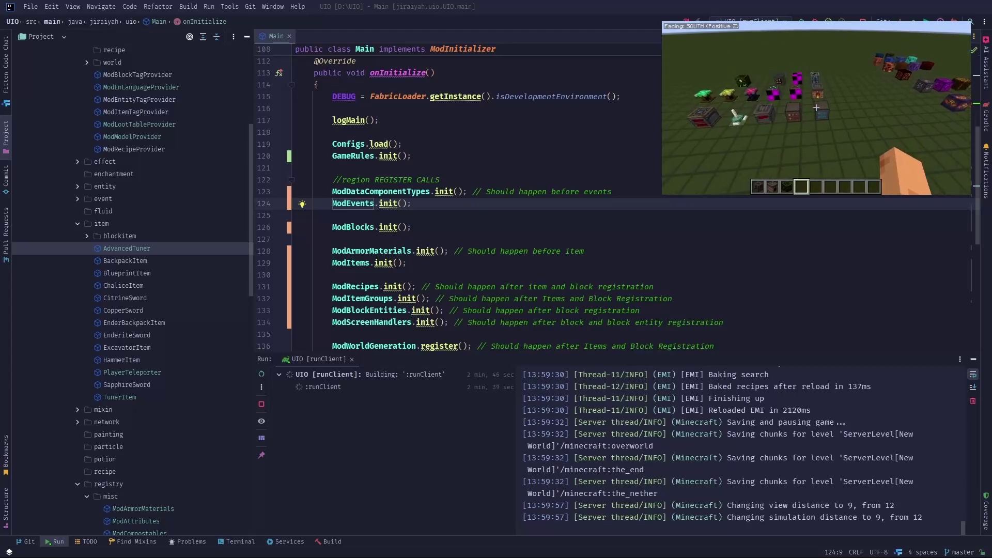
# Walk past the Ender Chanter, Schema Printer, Tesseract, Solar Panel Generator and Animal Feeder blocks.
pyautogui.press('w')
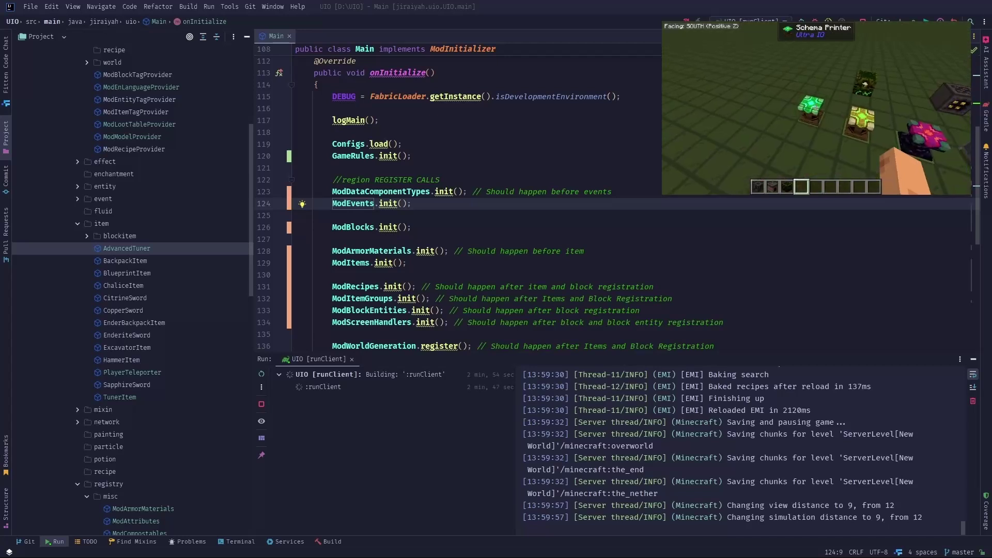
pyautogui.press('s')
pyautogui.press('w')
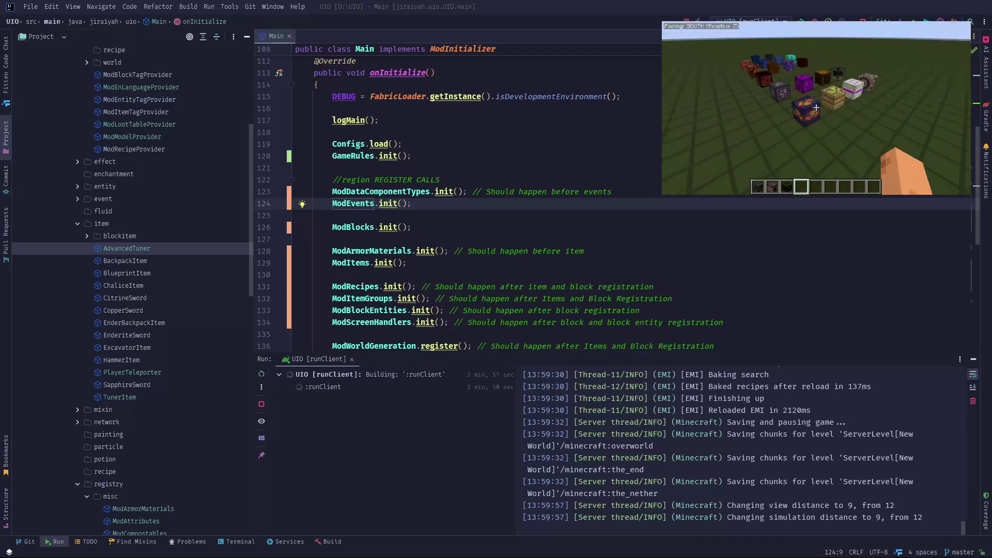
pyautogui.press('w')
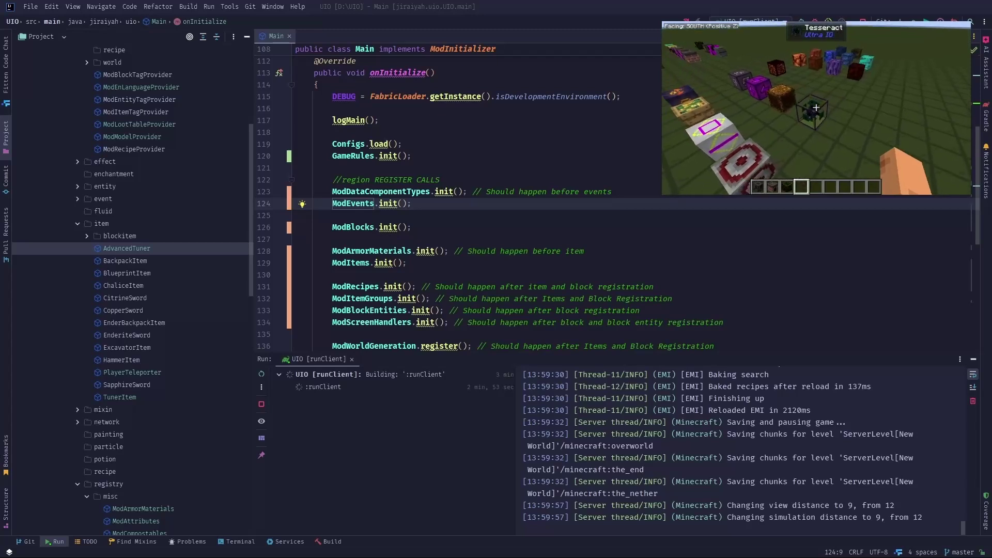
pyautogui.press('w')
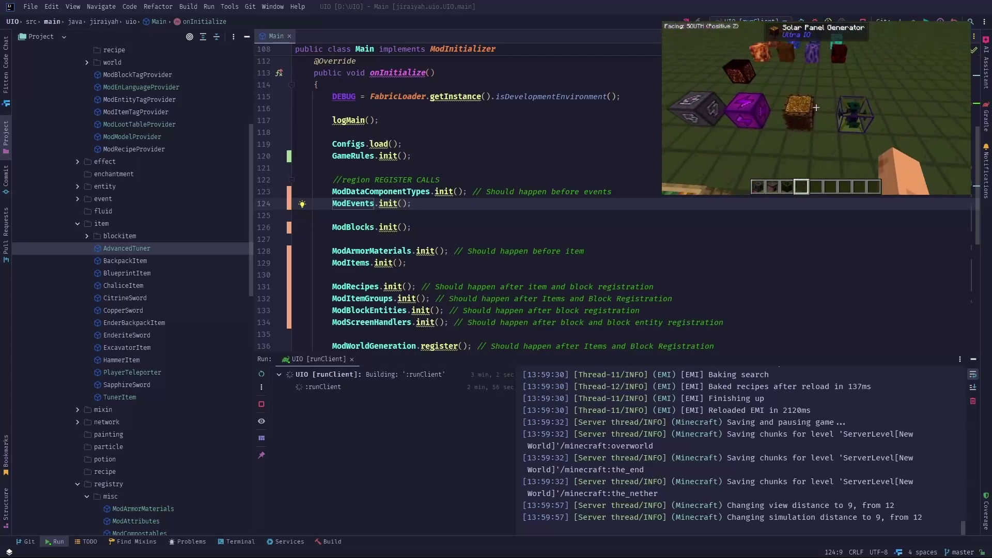
pyautogui.press('w')
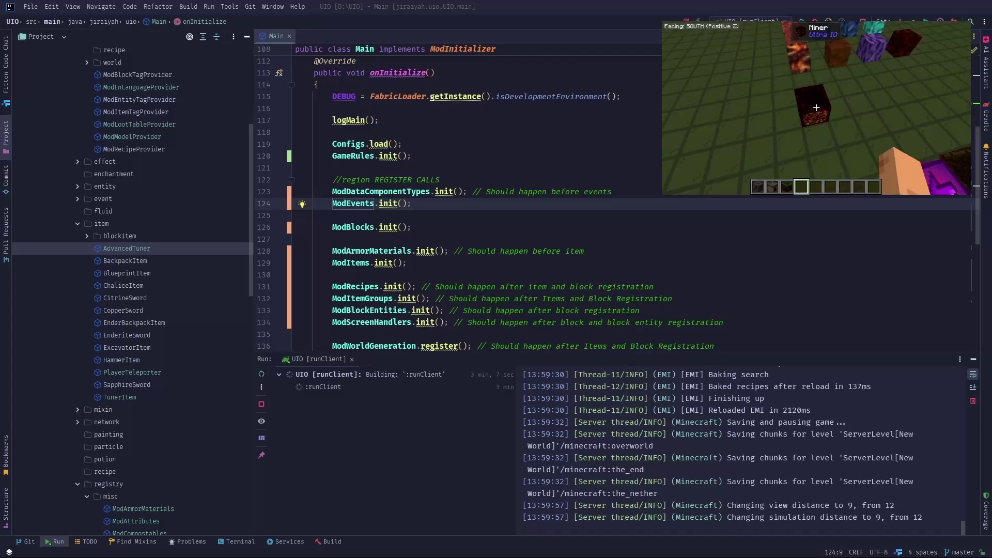
pyautogui.press('s')
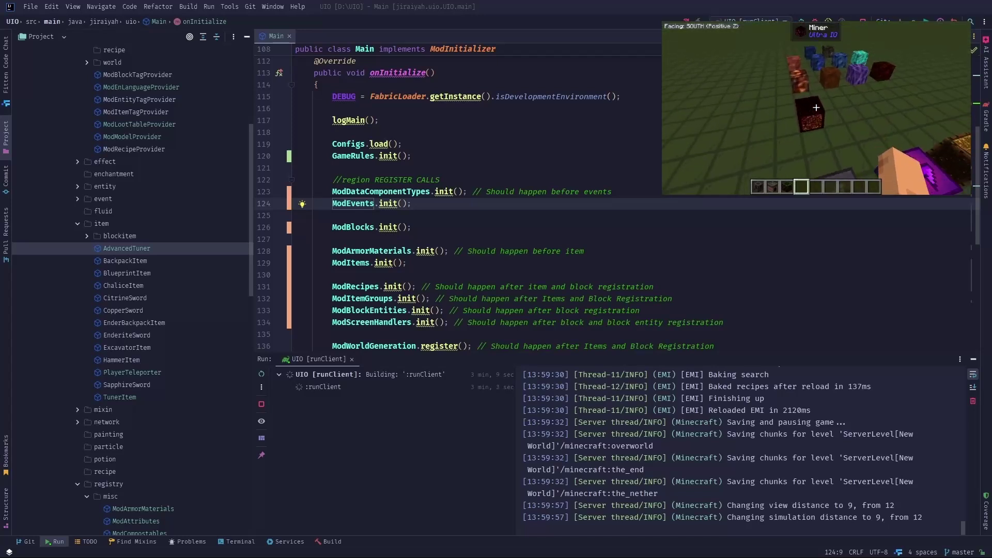
pyautogui.press('s')
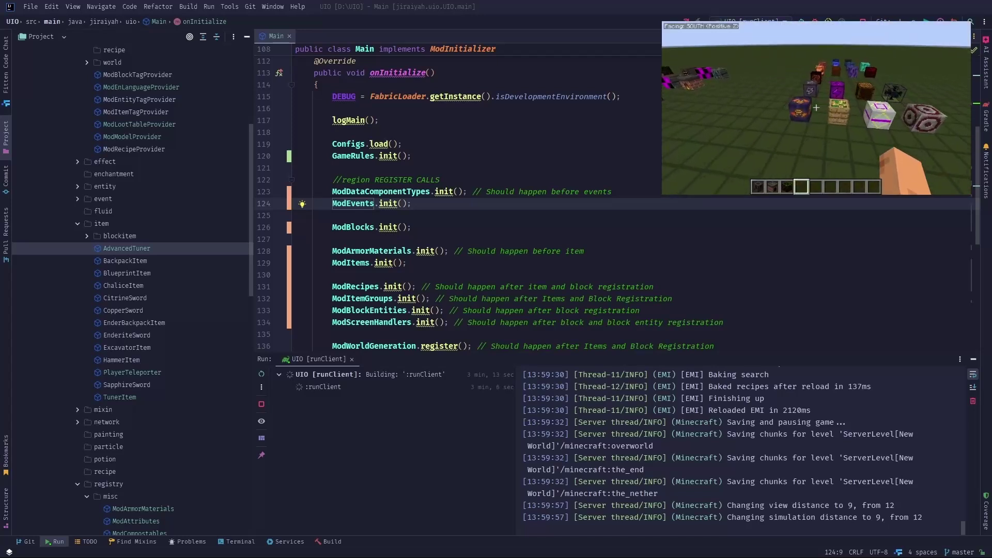
pyautogui.press('d')
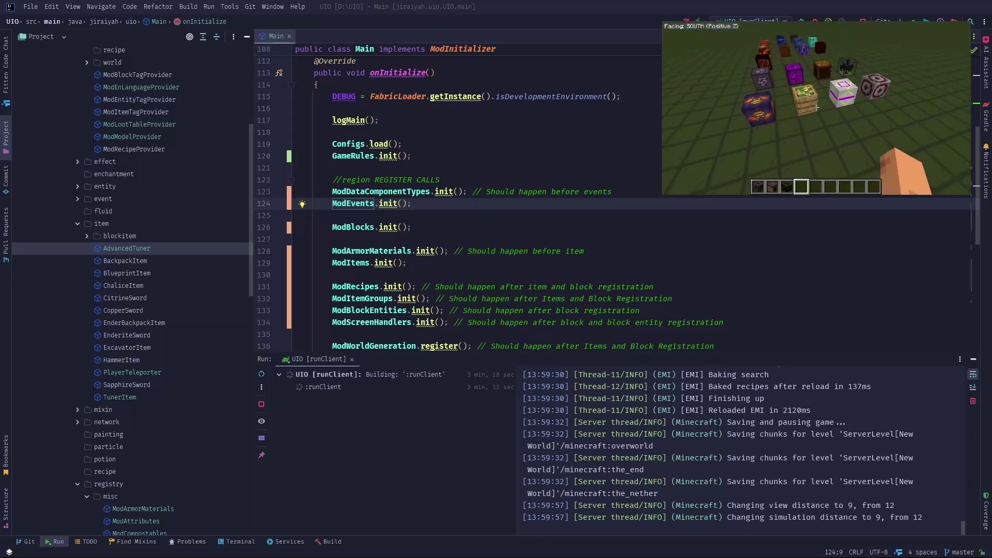
# Move over to another cluster of blocks, then pause the game.
pyautogui.press('shift')
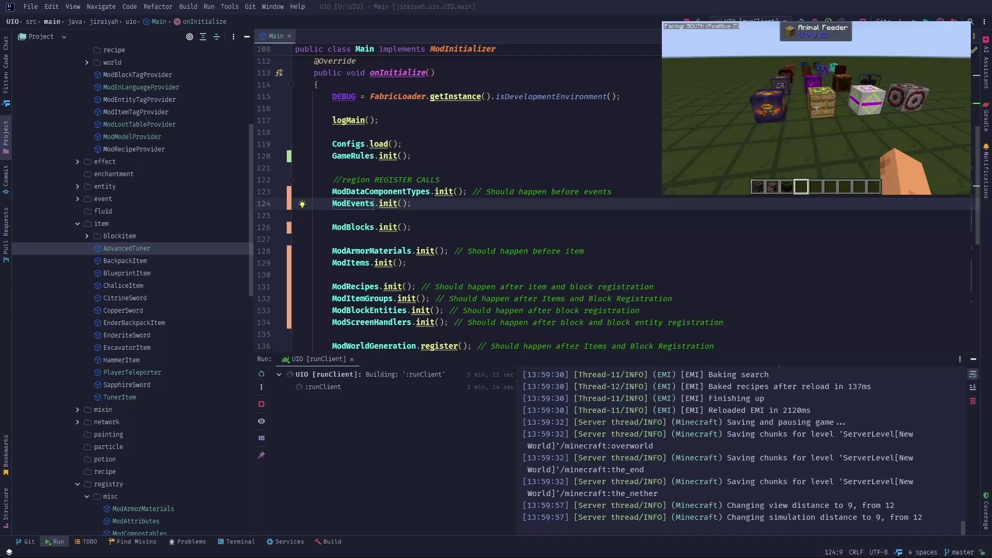
pyautogui.moveTo(817, 107)
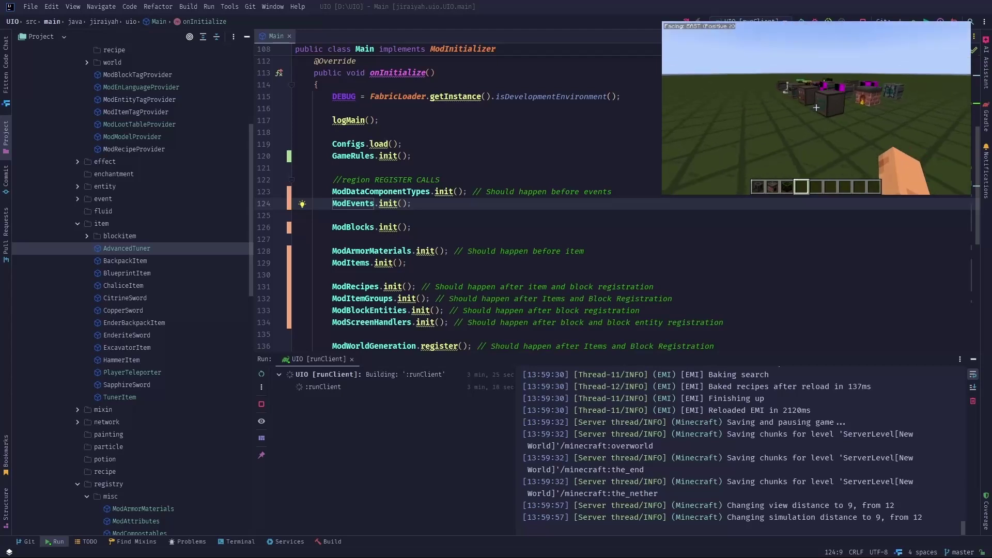
pyautogui.press('w')
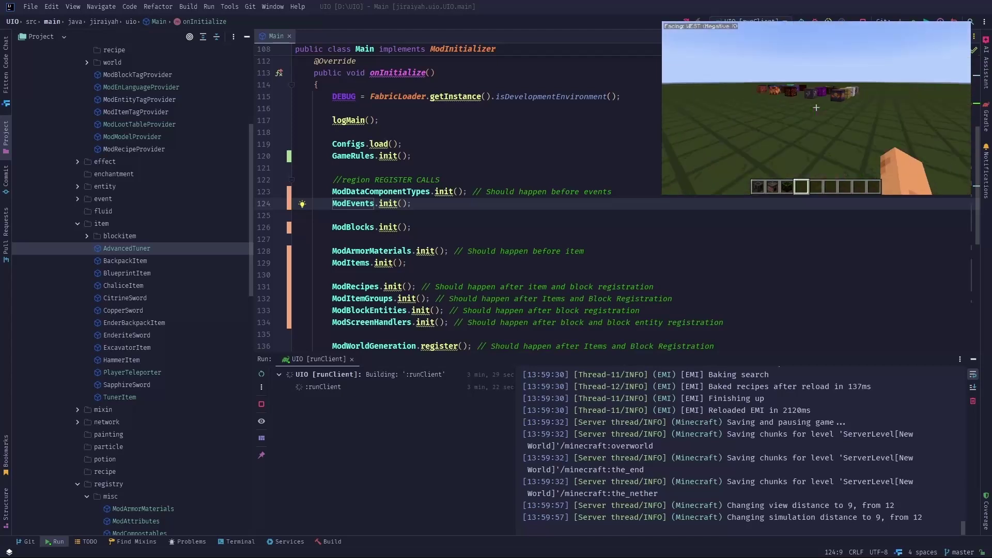
pyautogui.press('w')
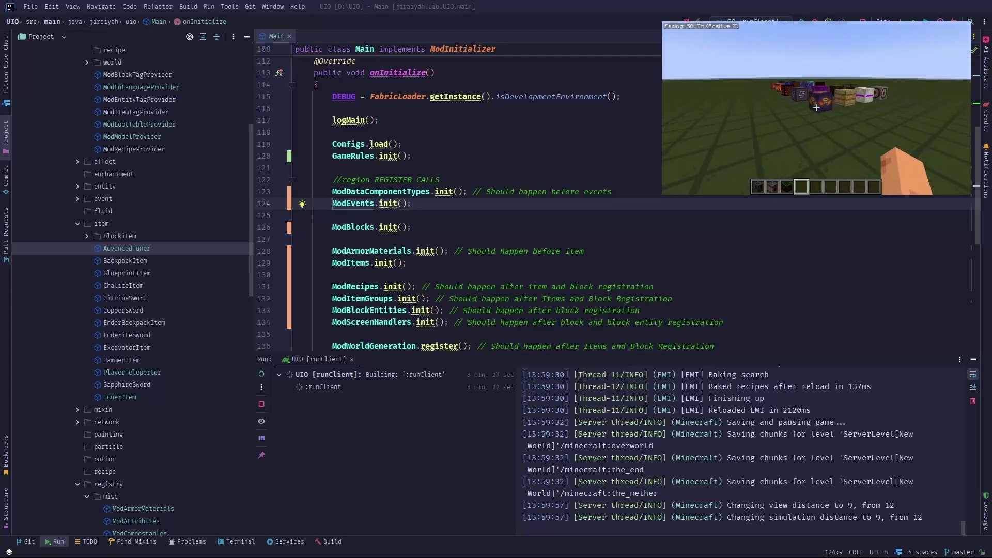
pyautogui.press('Escape')
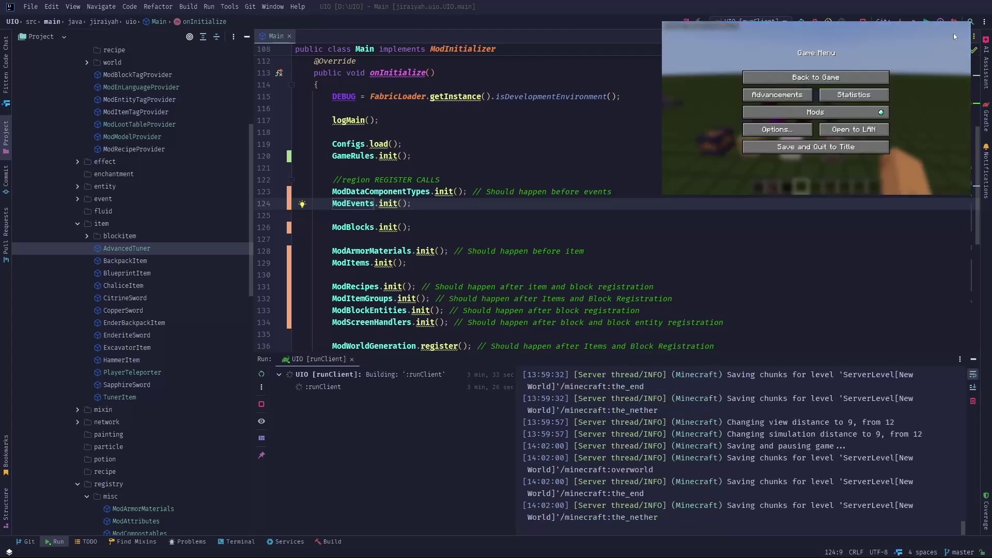
# Quit Minecraft with Alt+F4 to end the client run.
pyautogui.hotkey('alt', 'F4')
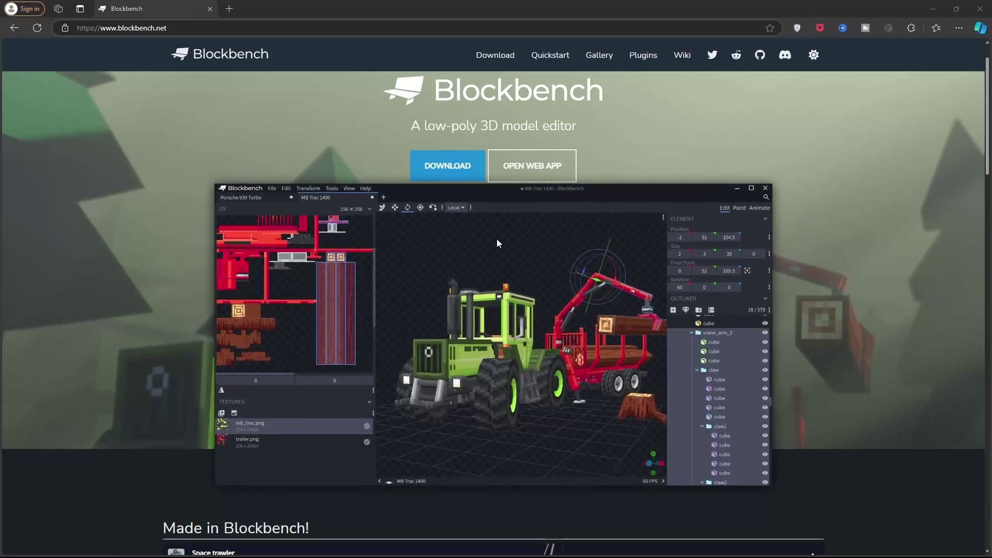
# Move the Blockbench setup progress window aside while it installs.
pyautogui.moveTo(594, 111); pyautogui.dragTo(201, 106)
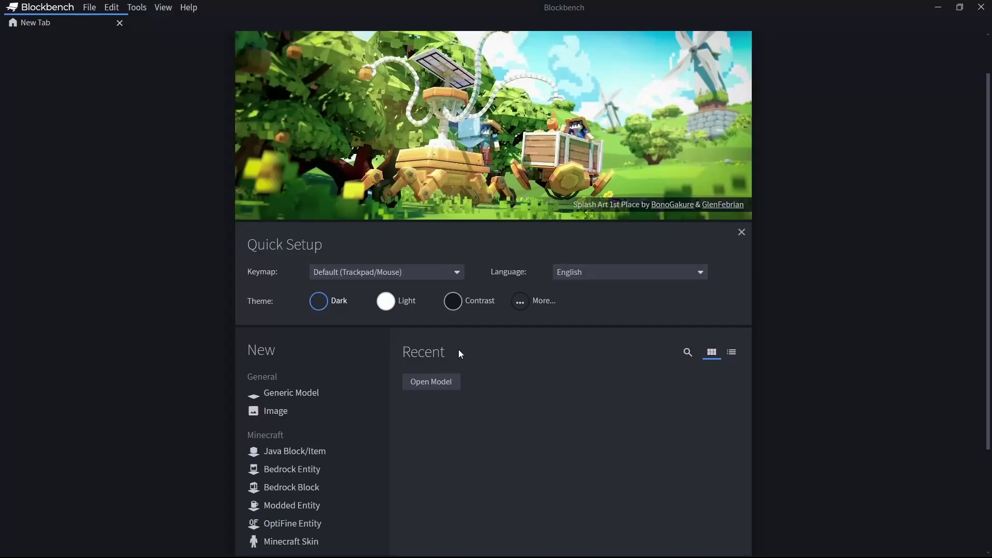
# Open File > Plugins... from the Blockbench start screen.
pyautogui.scroll(-2, 516, 348)
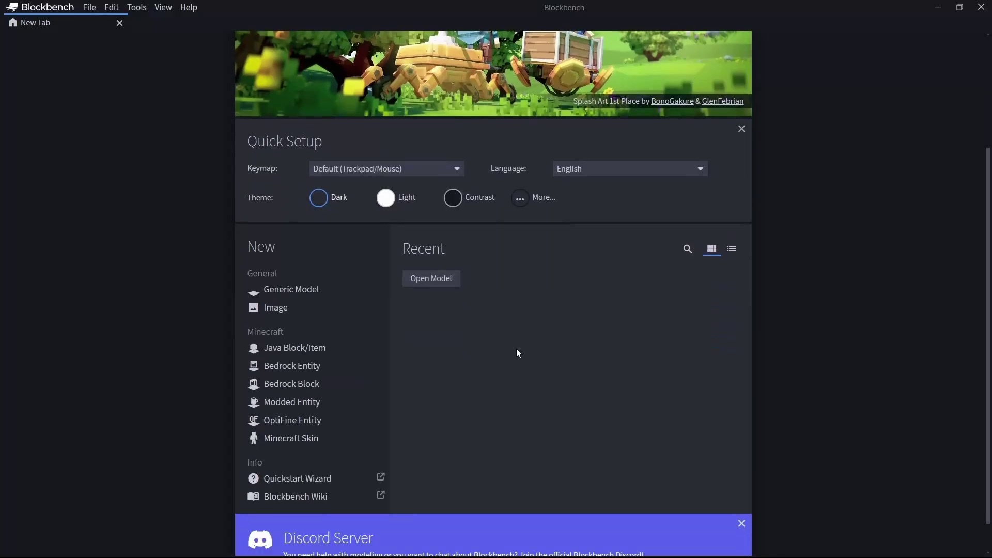
pyautogui.scroll(2, 516, 348)
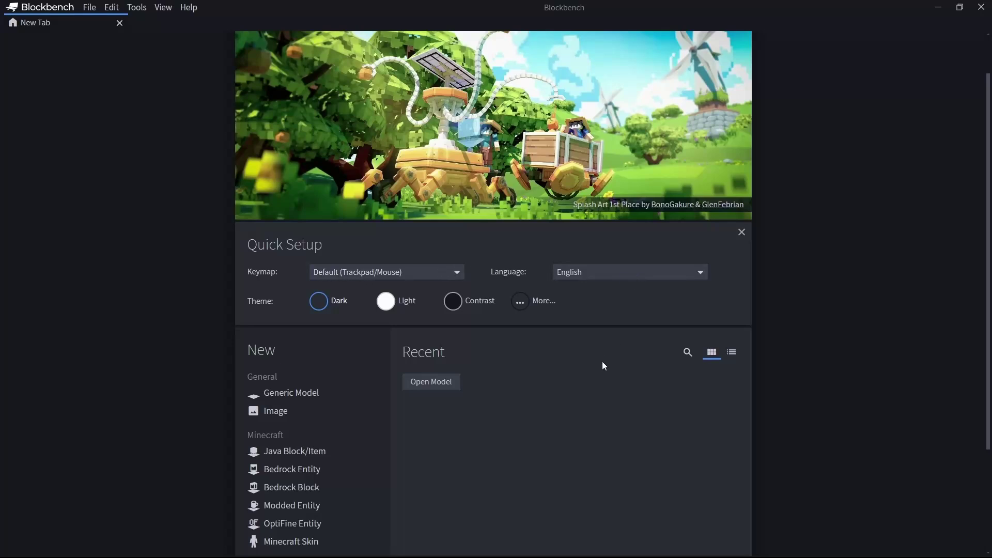
pyautogui.scroll(-3, 602, 361)
pyautogui.scroll(4, 602, 361)
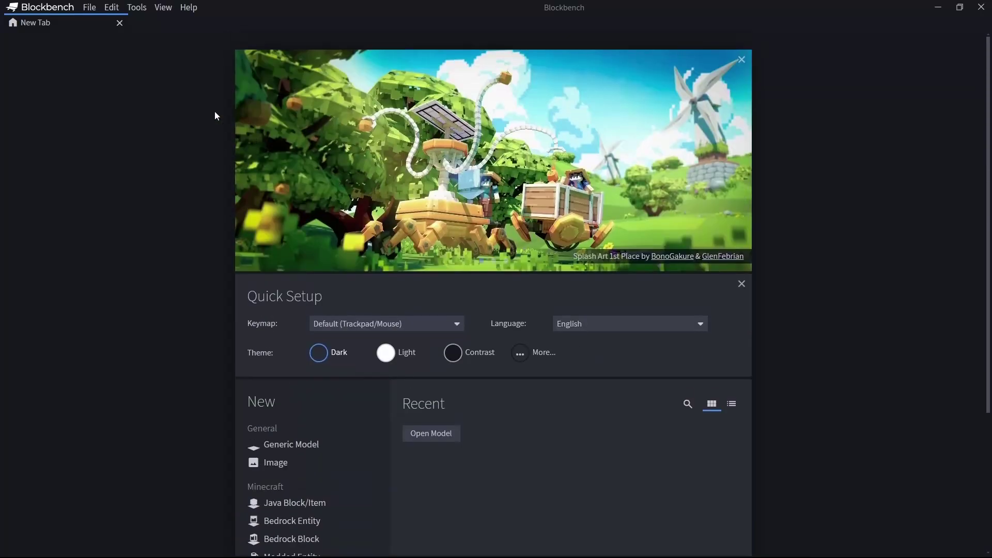
pyautogui.click(143, 11)
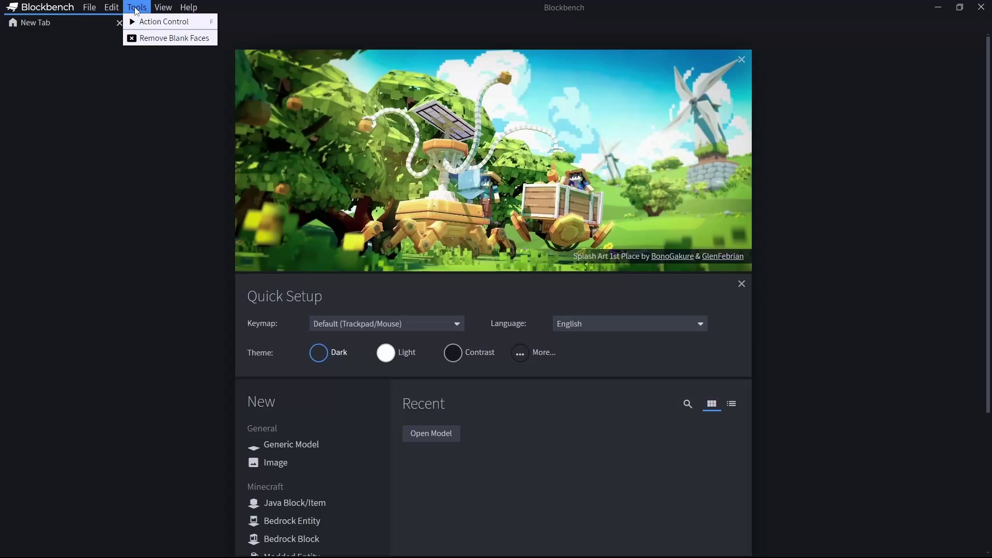
pyautogui.moveTo(96, 9)
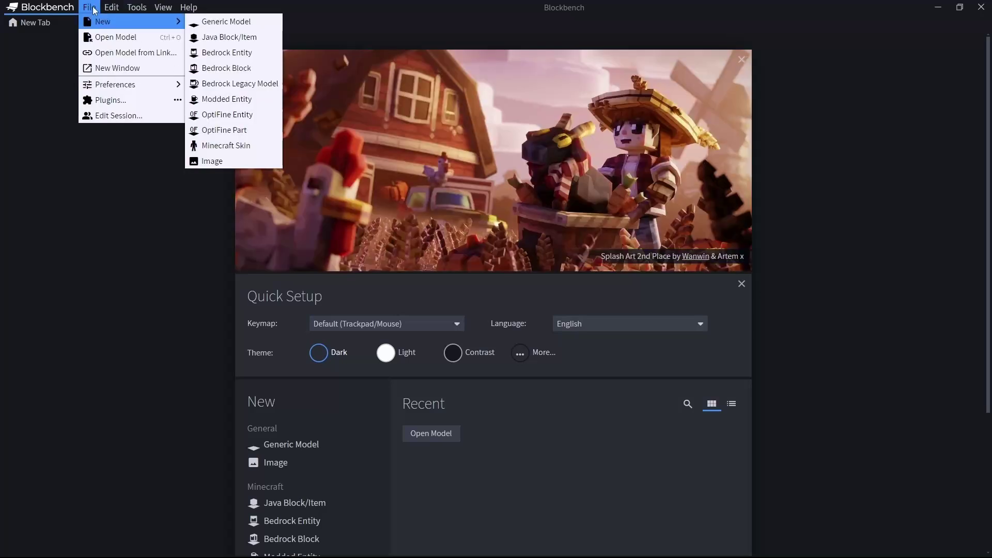
pyautogui.click(107, 101)
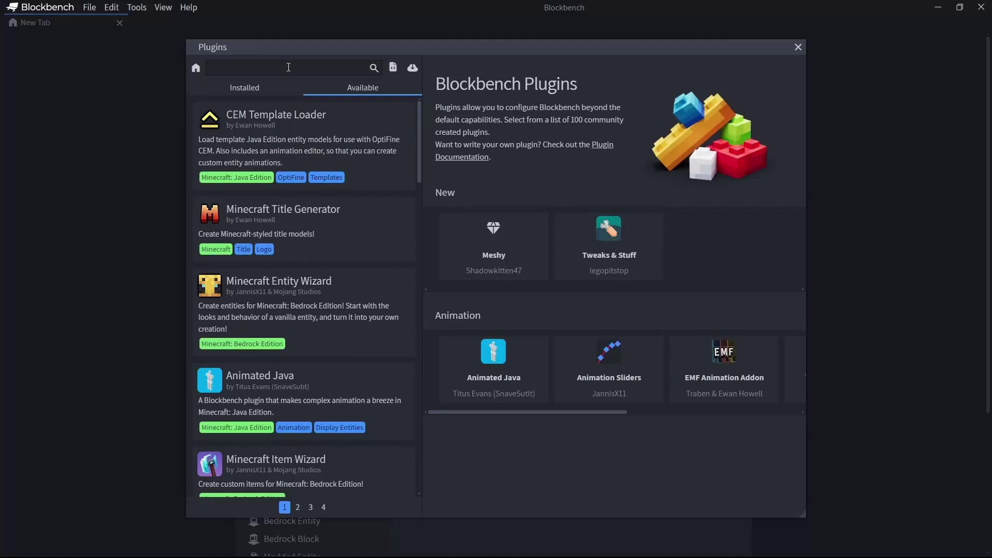
# Install Minecraft Title Generator, then search 'car' and install Cardinal.
pyautogui.click(331, 230)
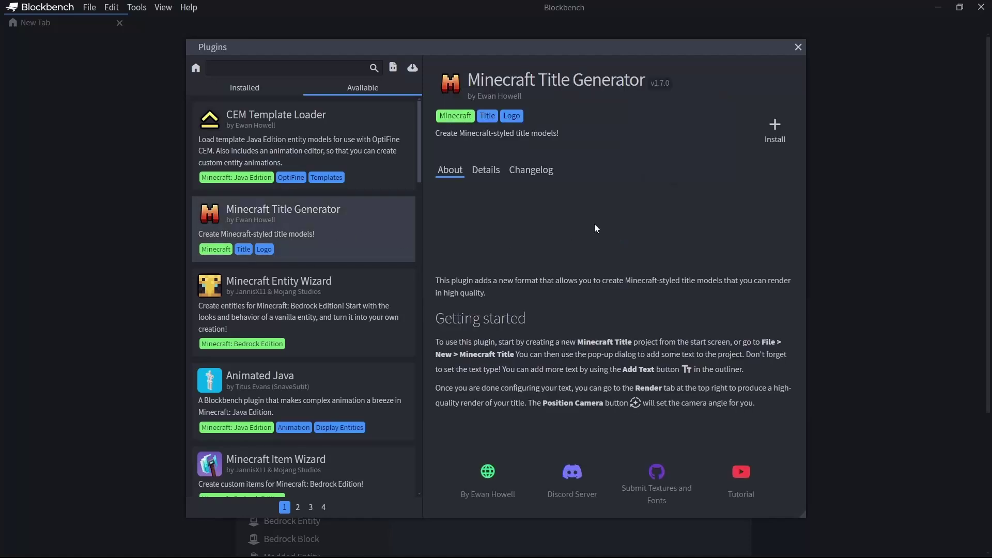
pyautogui.click(772, 128)
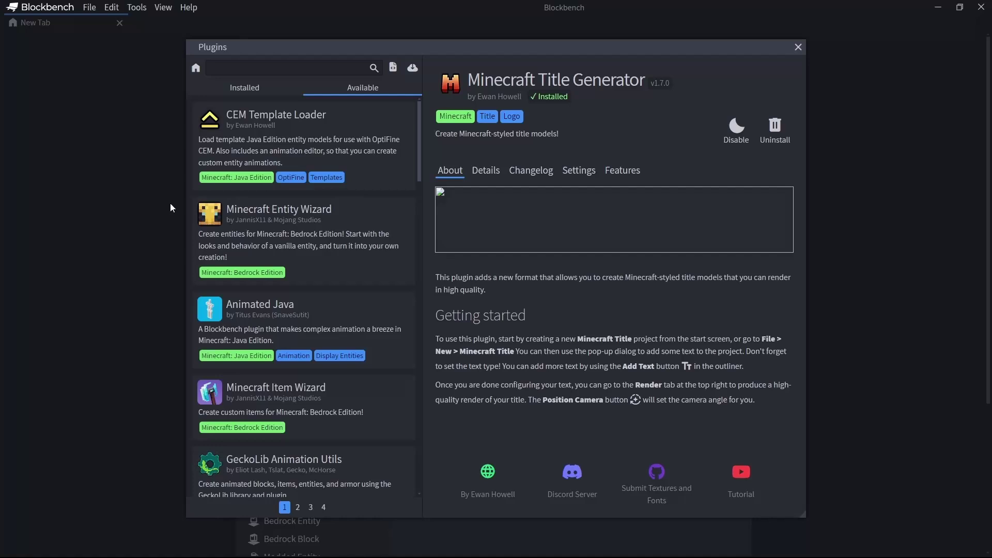
pyautogui.write('car')
pyautogui.click(312, 195)
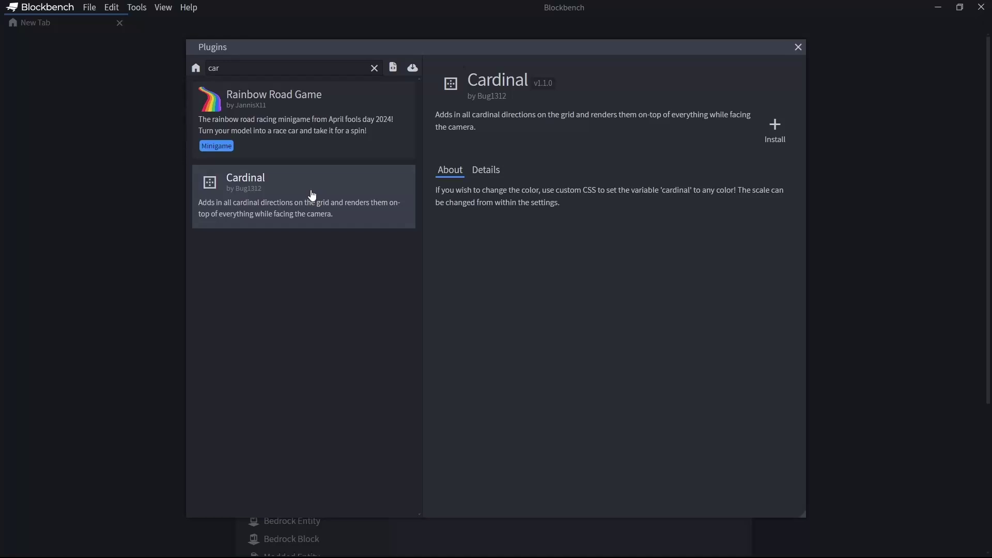
pyautogui.click(775, 129)
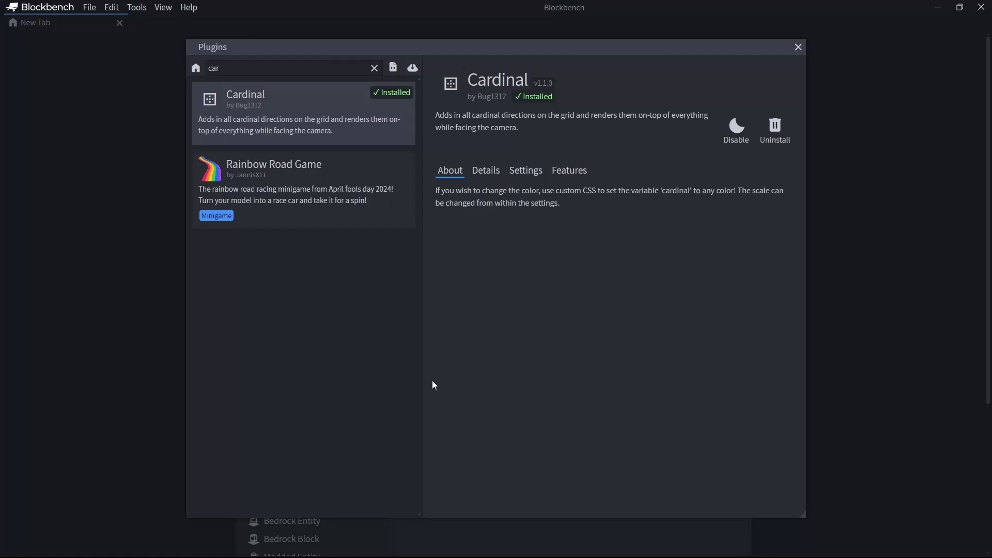
pyautogui.click(295, 69)
pyautogui.press('BackSpace')
pyautogui.press('BackSpace')
pyautogui.press('BackSpace')
# Search 'fabric' and install Fabric Modded Entity and VoxelShape Fabric Generator.
pyautogui.write('fabric')
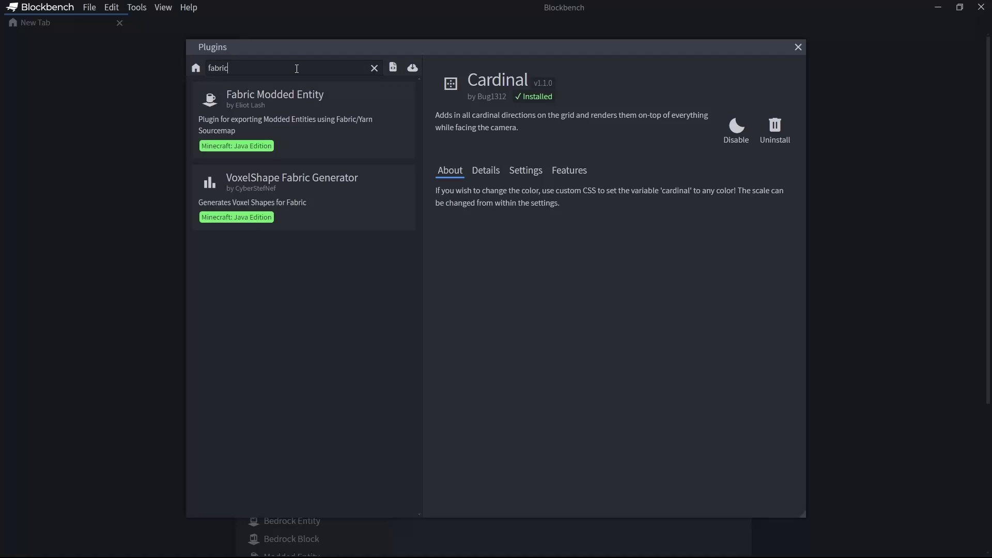
pyautogui.click(314, 118)
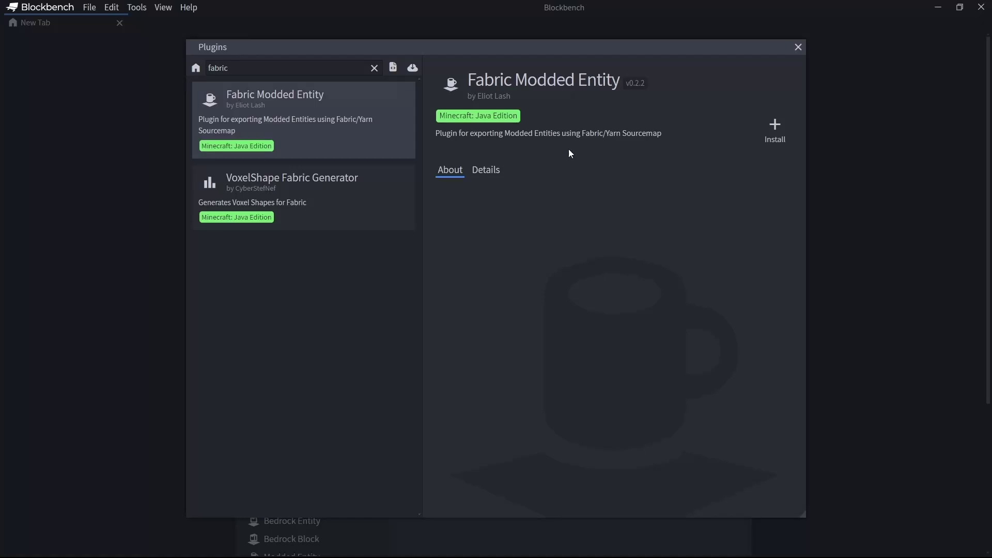
pyautogui.click(774, 129)
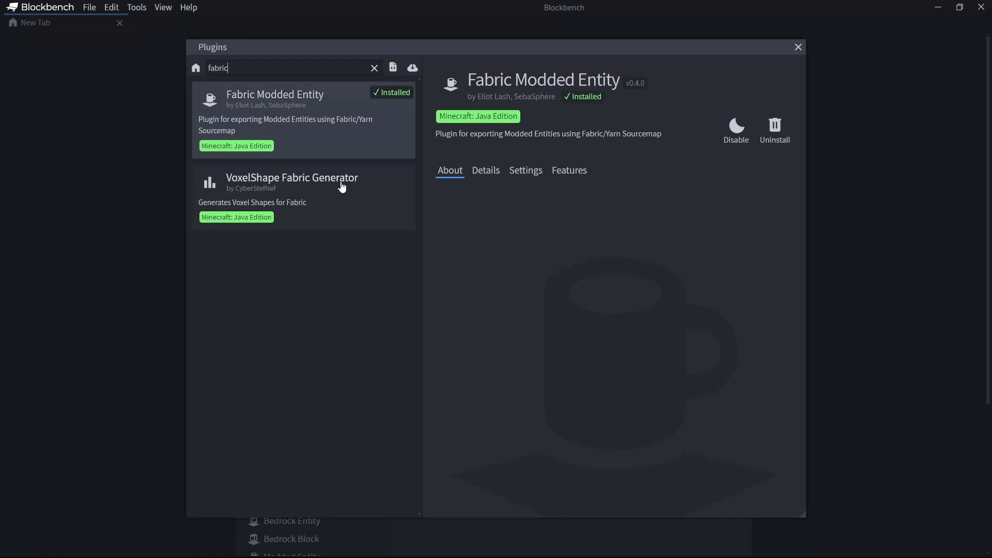
pyautogui.click(314, 185)
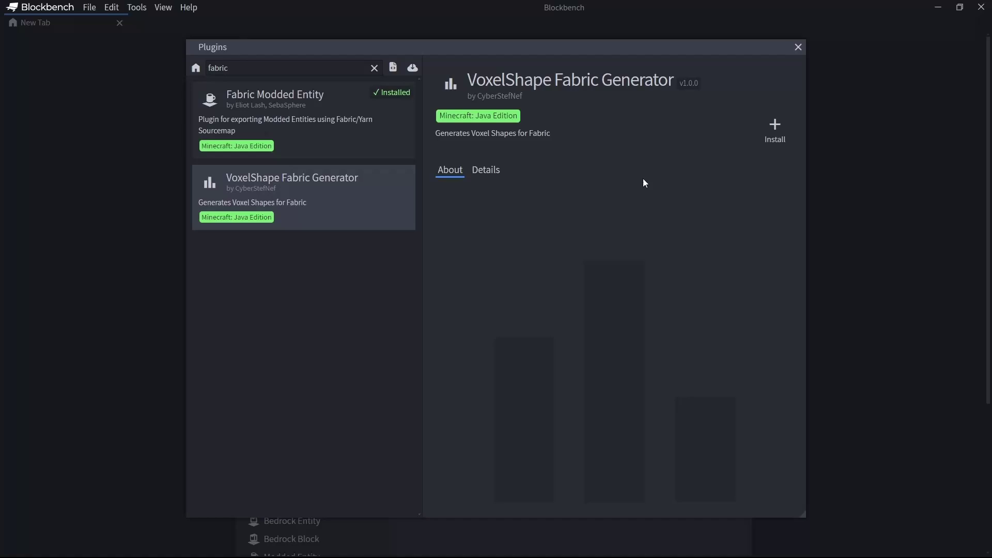
pyautogui.click(778, 132)
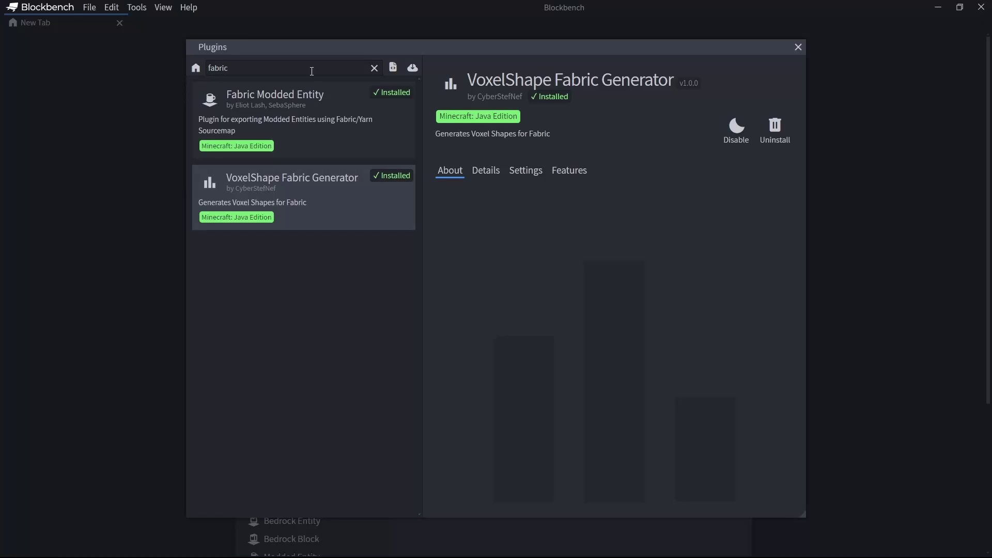
# Search 'plas' and install the Plaster plugin.
pyautogui.press('BackSpace')
pyautogui.press('BackSpace')
pyautogui.press('BackSpace')
pyautogui.press('BackSpace')
pyautogui.press('BackSpace')
pyautogui.press('BackSpace')
pyautogui.write('opti')
pyautogui.write('mize')
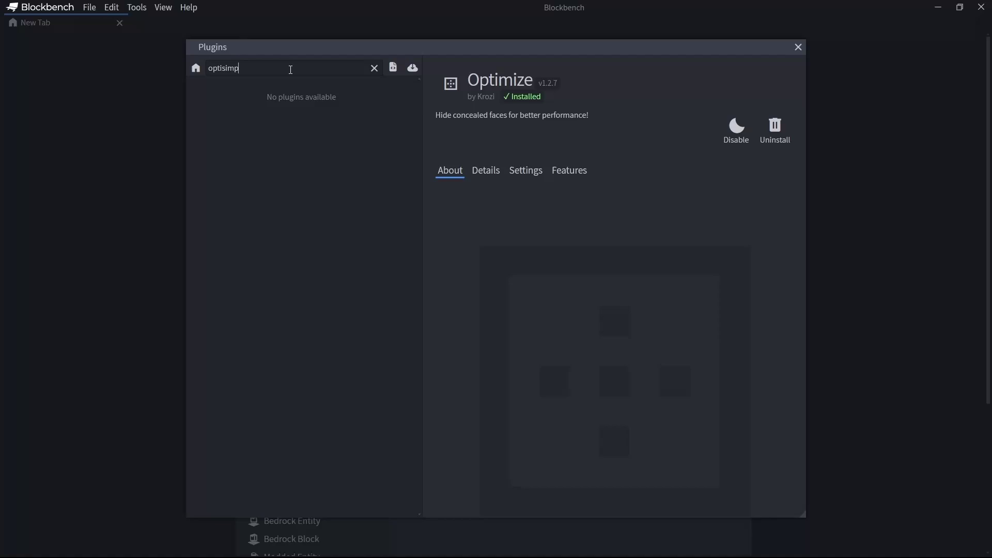
pyautogui.press('BackSpace')
pyautogui.press('BackSpace')
pyautogui.press('BackSpace')
pyautogui.press('BackSpace')
pyautogui.press('BackSpace')
pyautogui.press('BackSpace')
pyautogui.press('BackSpace')
pyautogui.press('BackSpace')
pyautogui.write('plas')
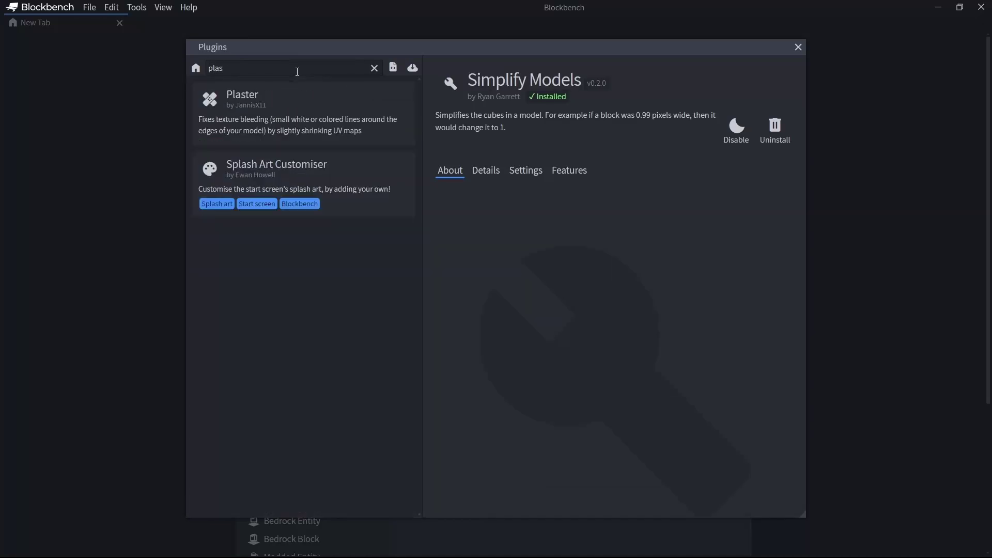
pyautogui.click(341, 100)
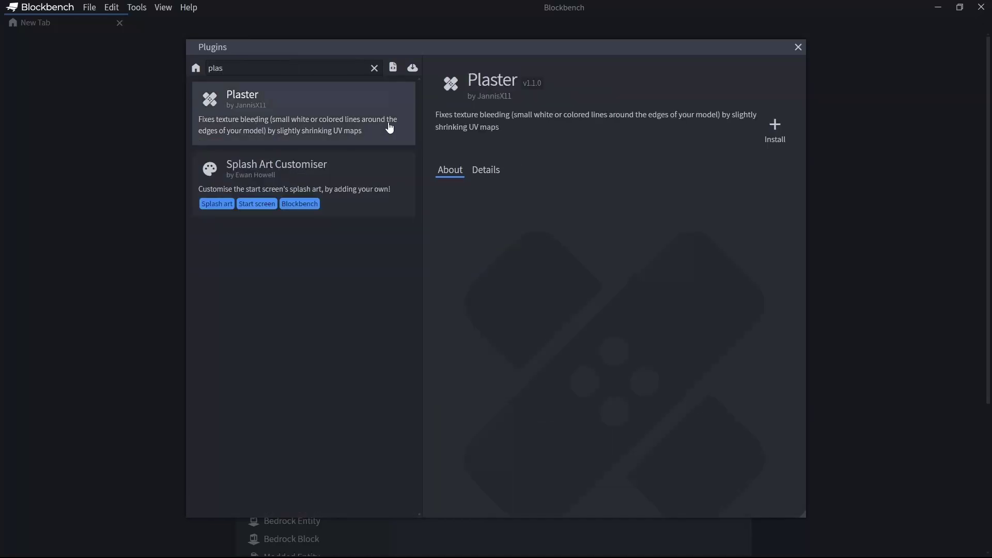
pyautogui.click(780, 137)
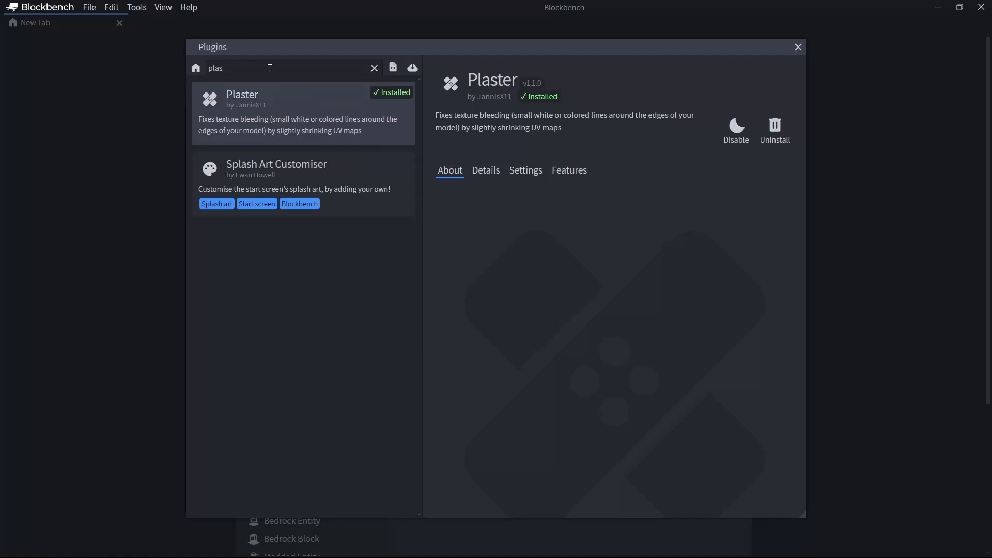
# Search 'code' and install the Code View plugin.
pyautogui.press('BackSpace')
pyautogui.press('BackSpace')
pyautogui.press('BackSpace')
pyautogui.press('BackSpace')
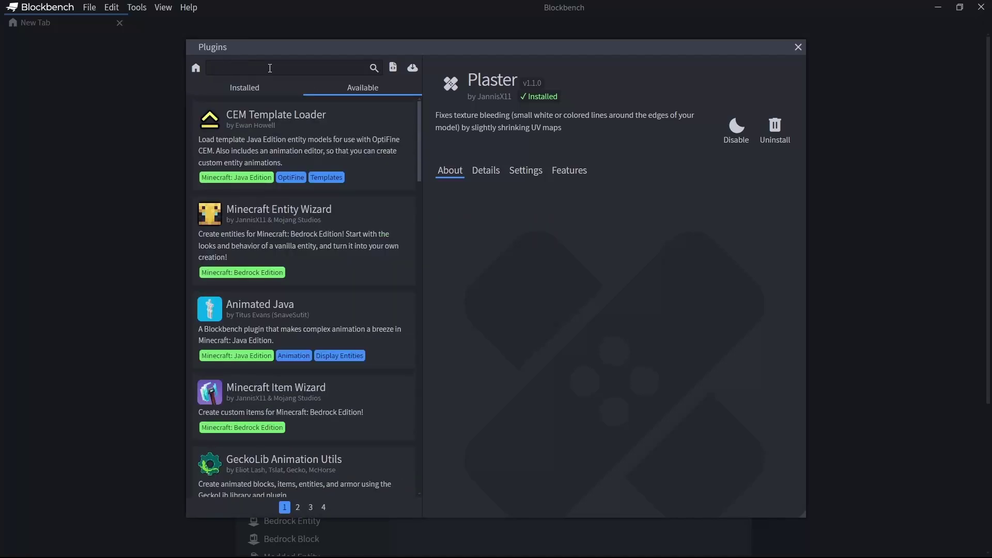
pyautogui.write('code')
pyautogui.click(269, 315)
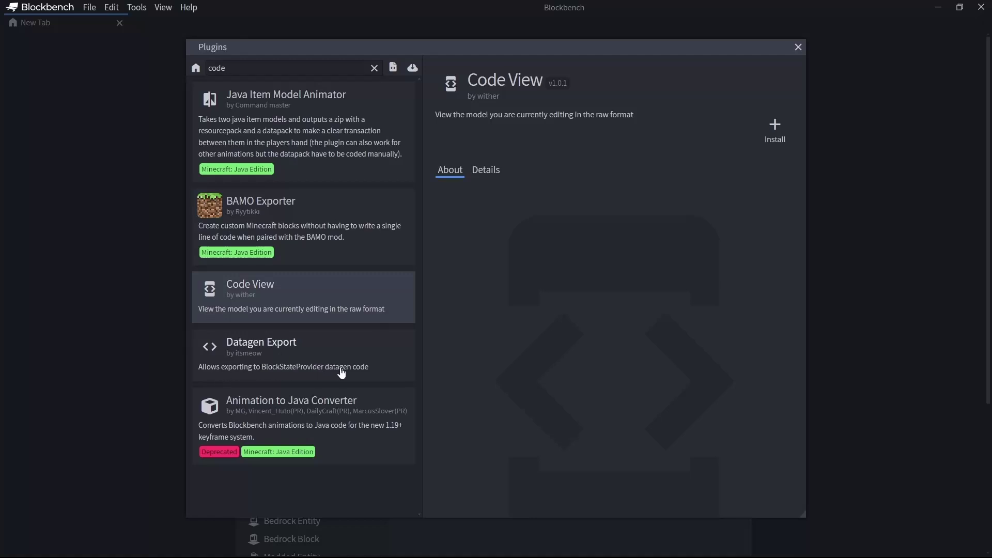
pyautogui.click(774, 130)
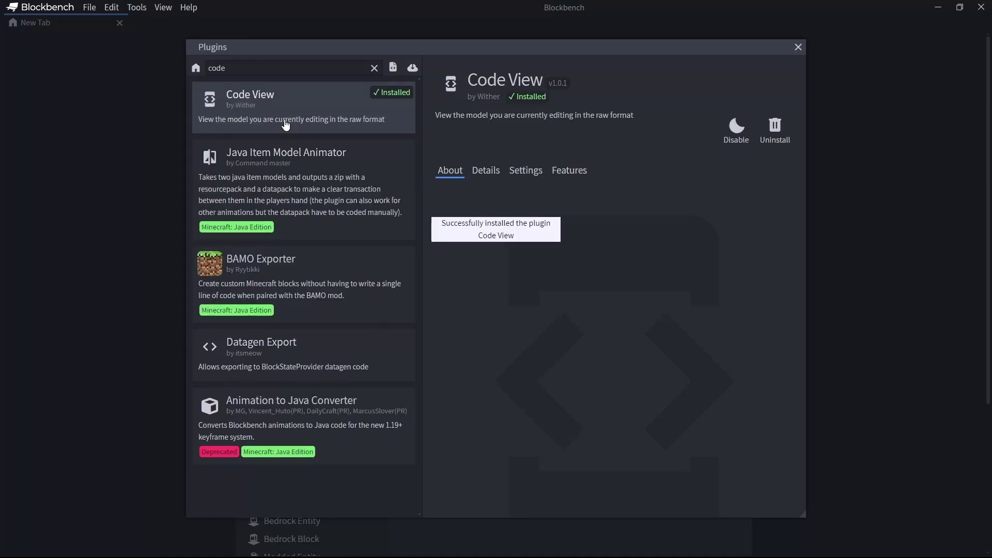
# Browse the 'minecraft' plugin search results, then close the plugin browser.
pyautogui.moveTo(243, 68); pyautogui.dragTo(164, 63)
pyautogui.write('minecraft')
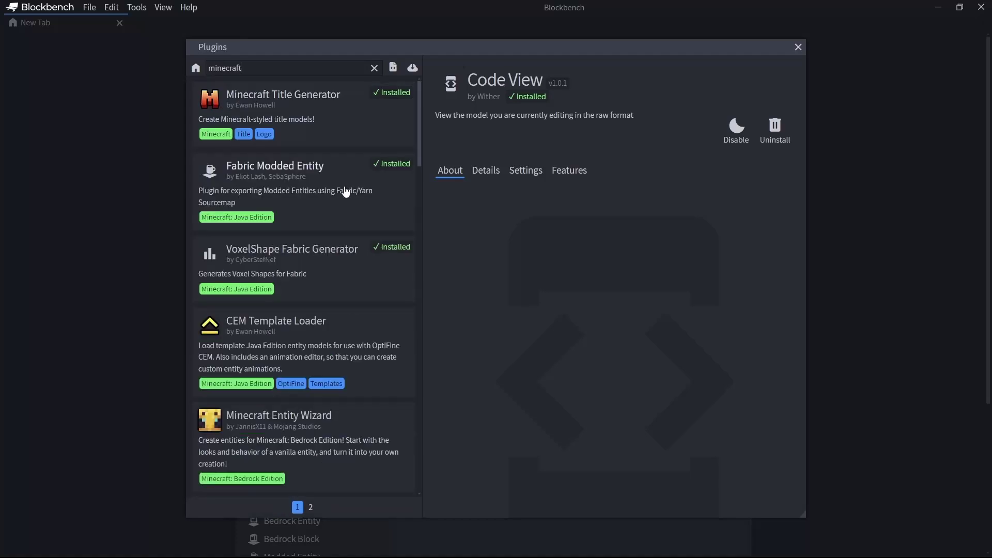
pyautogui.scroll(-5, 225, 195)
pyautogui.scroll(-4, 352, 168)
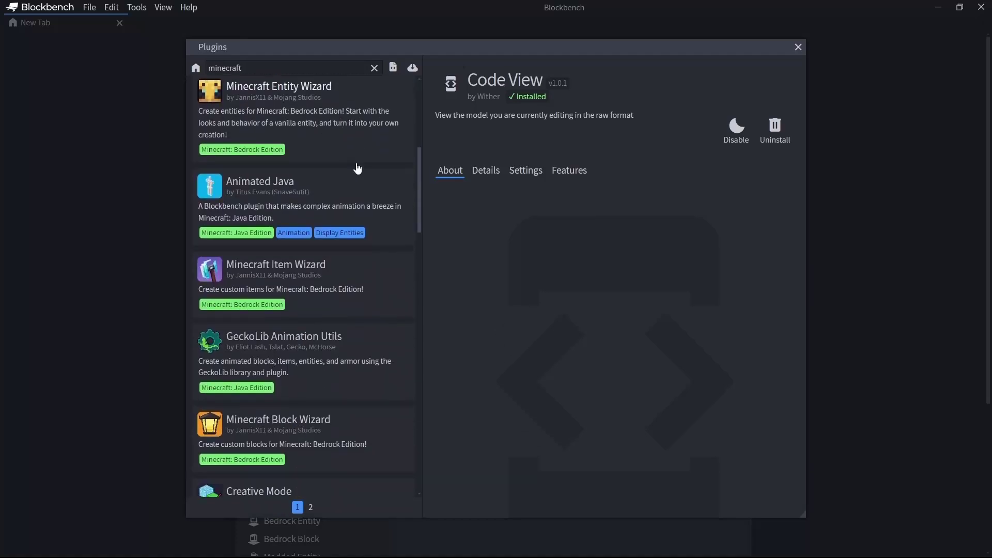
pyautogui.scroll(-1, 255, 277)
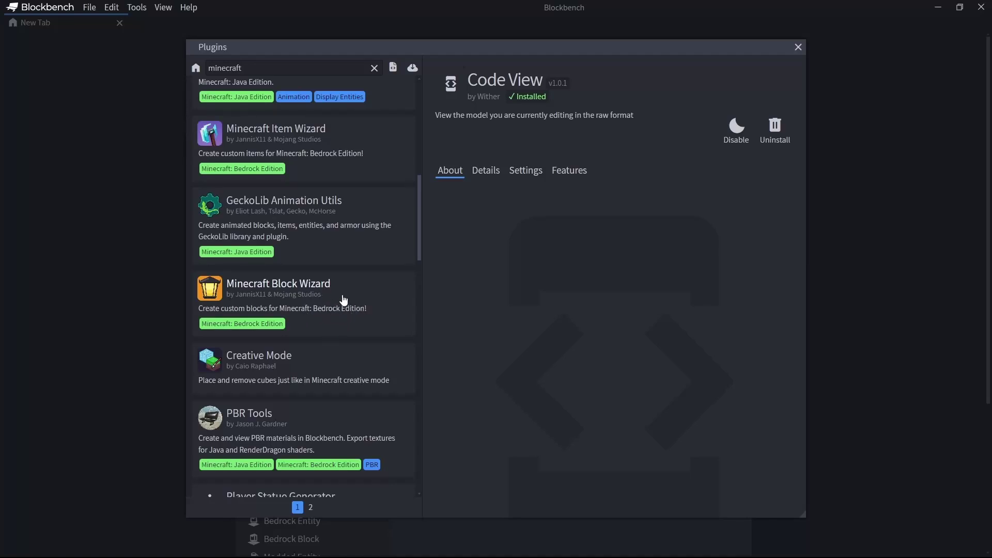
pyautogui.scroll(5, 343, 305)
pyautogui.press('Escape')
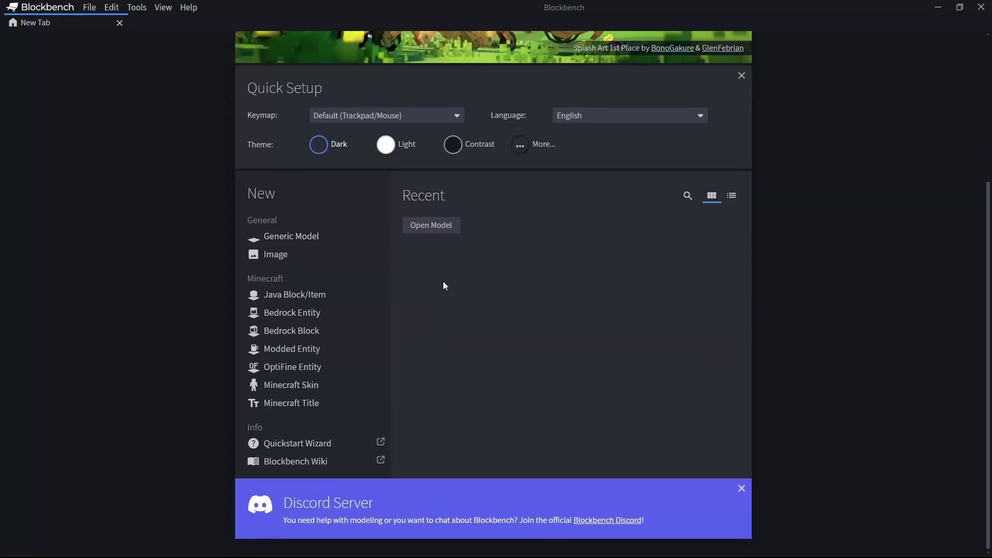
# Choose Java Block/Item under New > Minecraft on the start screen.
pyautogui.scroll(-5, 445, 284)
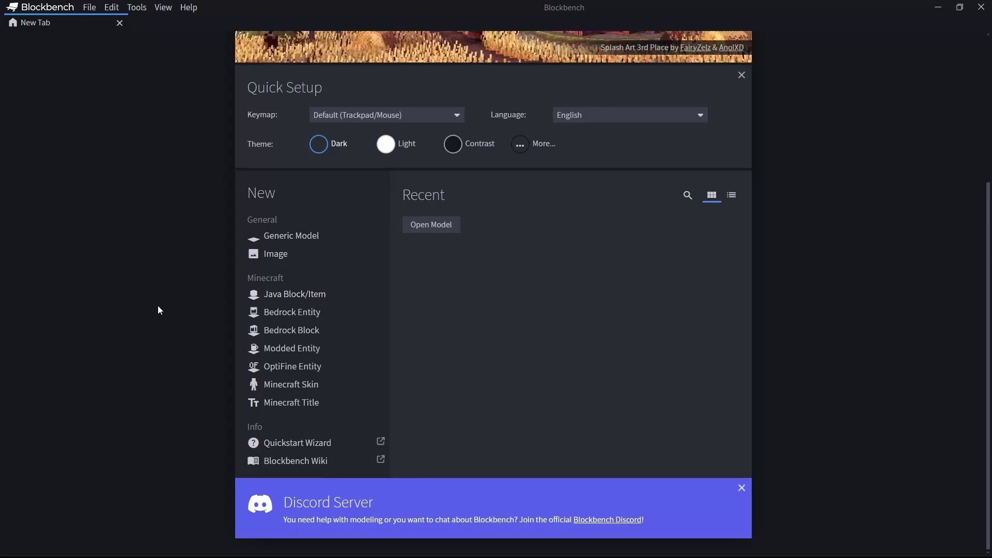
pyautogui.scroll(2, 158, 305)
pyautogui.scroll(2, 159, 305)
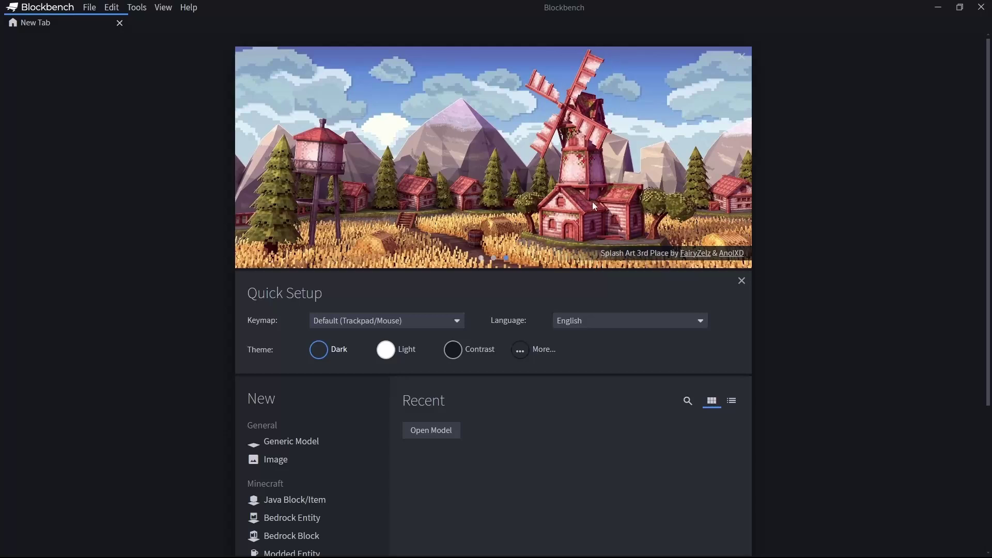
pyautogui.scroll(-4, 448, 246)
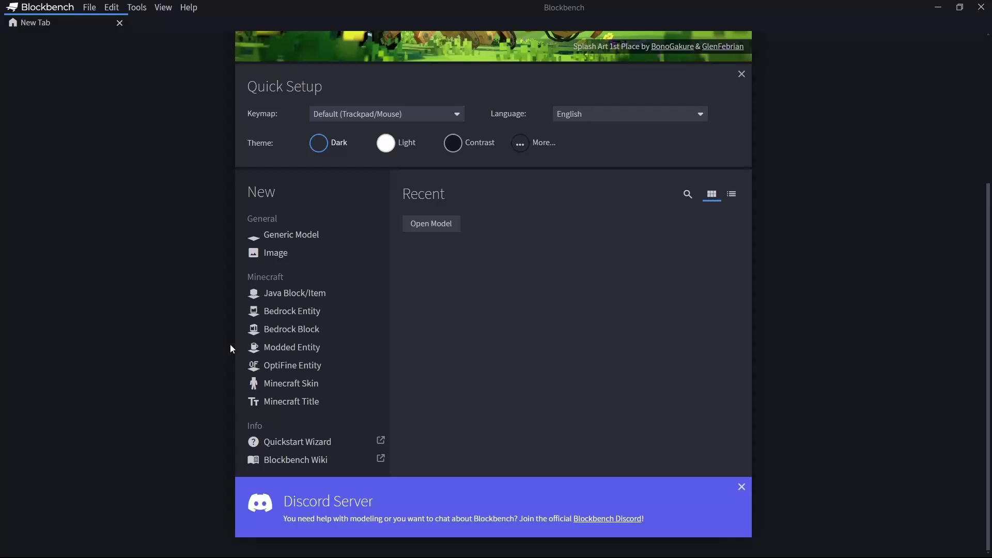
pyautogui.click(320, 293)
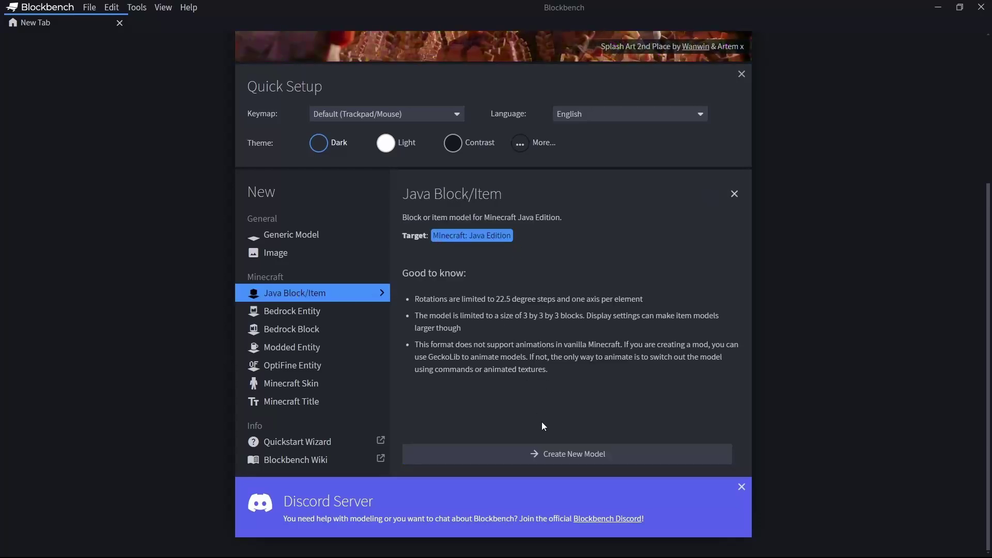
# Create a new Java Block/Item model with file name 'test'.
pyautogui.click(563, 453)
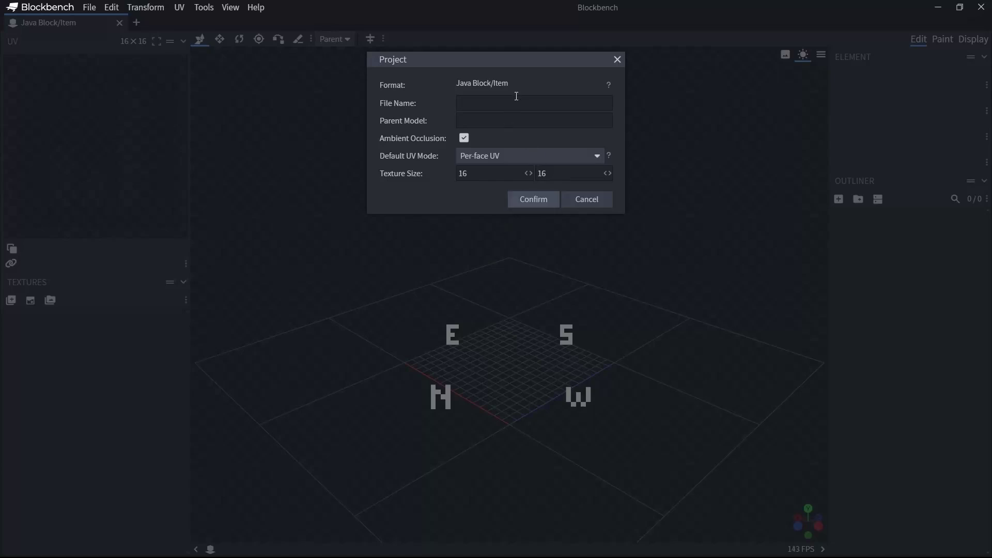
pyautogui.write('test')
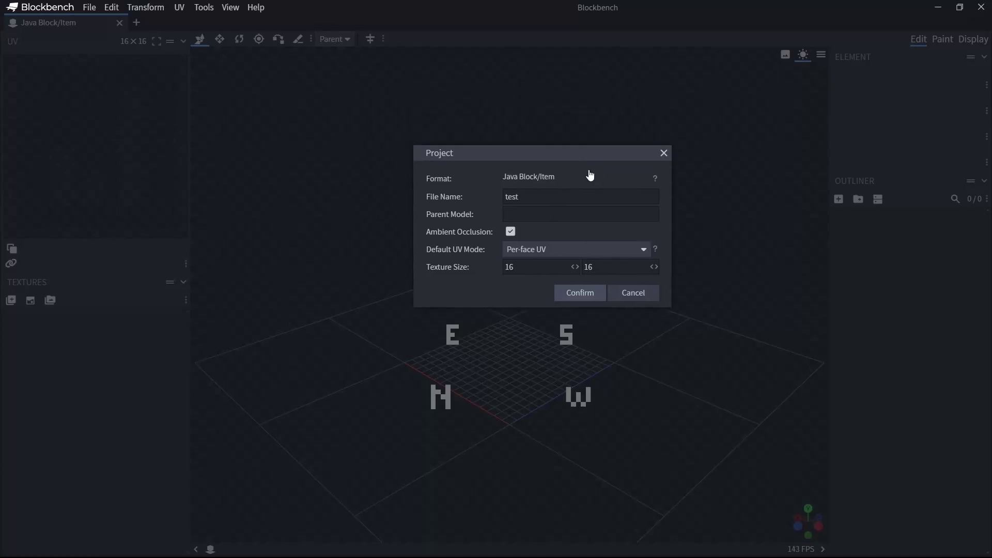
pyautogui.doubleClick(517, 147)
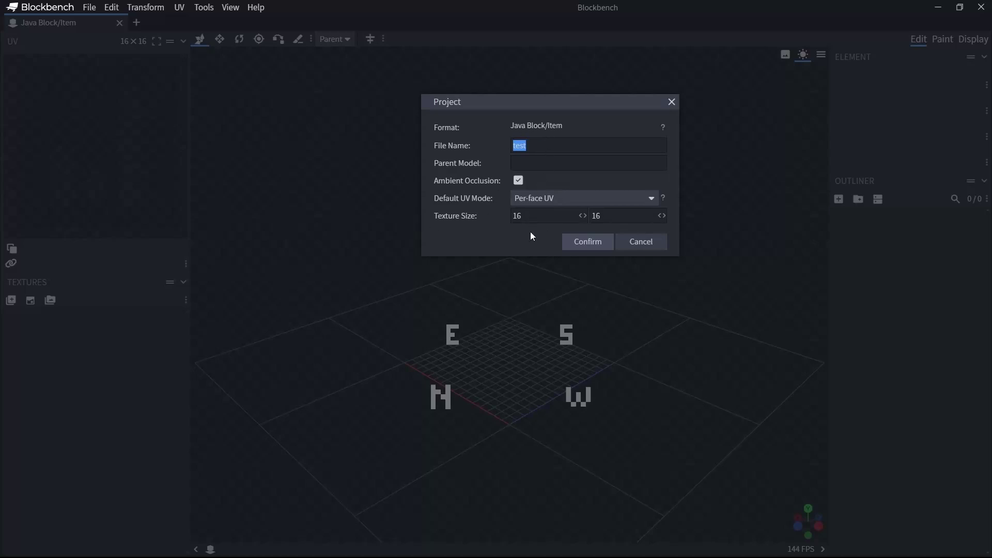
pyautogui.click(536, 164)
# Check the Default UV Mode choices and keep Per-face UV.
pyautogui.click(568, 202)
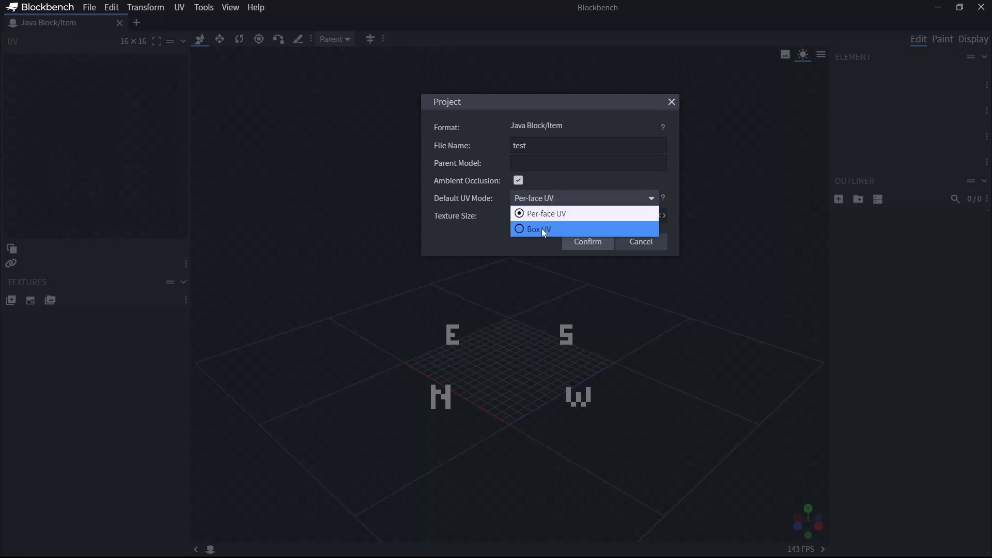
pyautogui.click(467, 227)
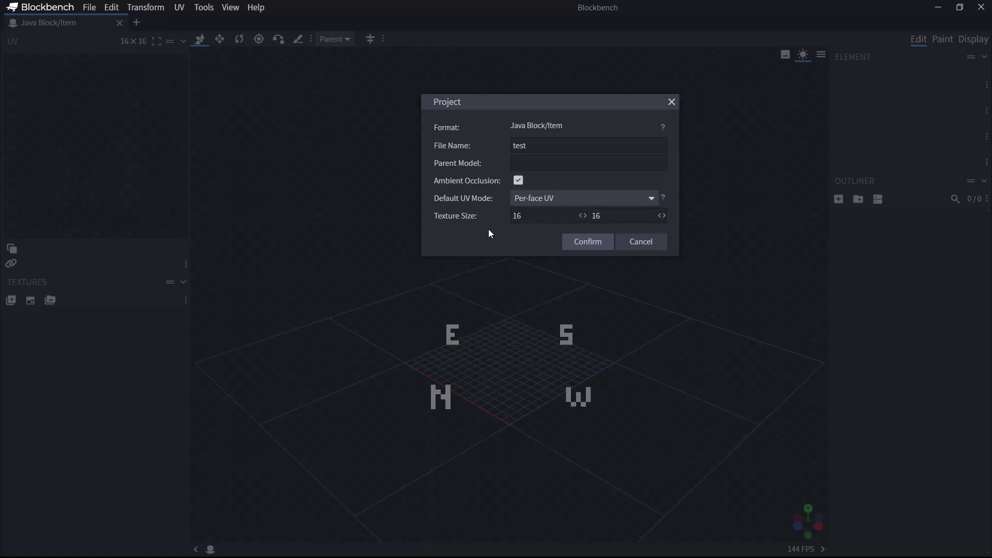
pyautogui.click(564, 196)
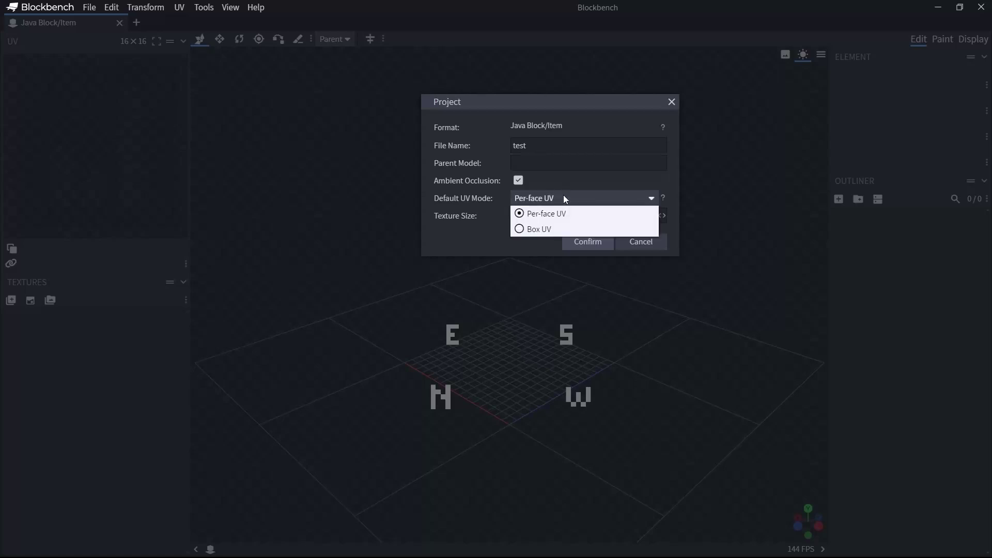
pyautogui.click(563, 197)
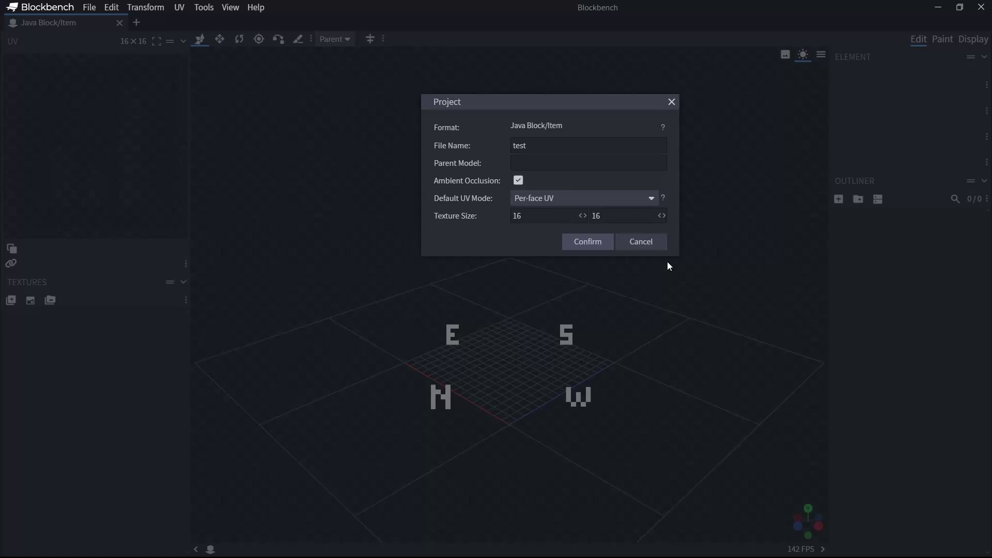
# Confirm the Project dialog to create 'test' and orbit around the empty grid.
pyautogui.press('Return')
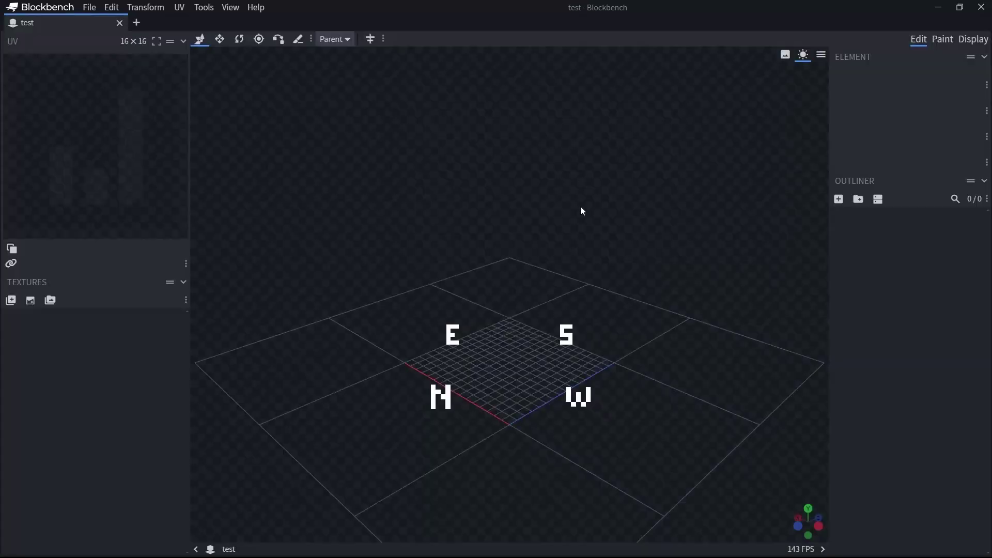
pyautogui.moveTo(420, 213); pyautogui.dragTo(358, 334)
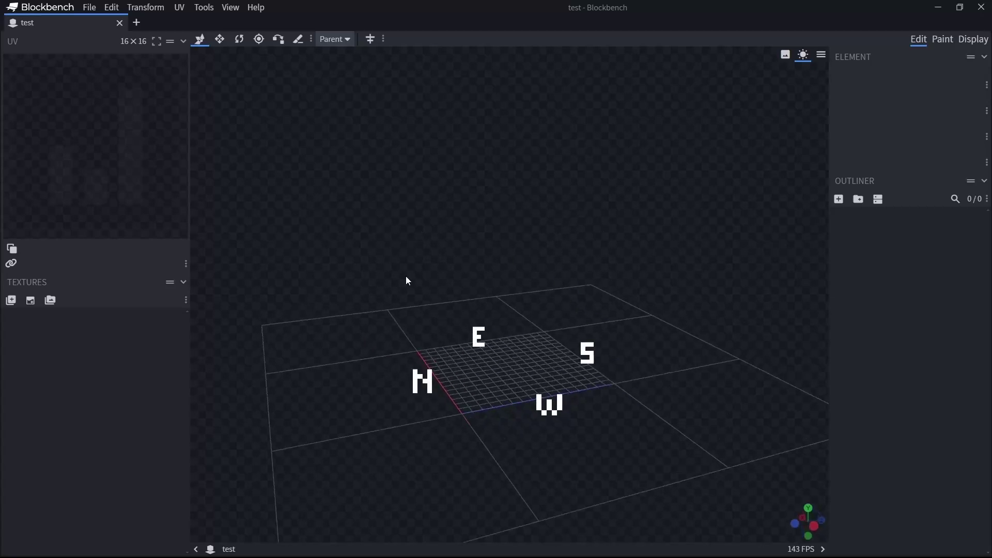
pyautogui.moveTo(405, 276); pyautogui.dragTo(328, 370)
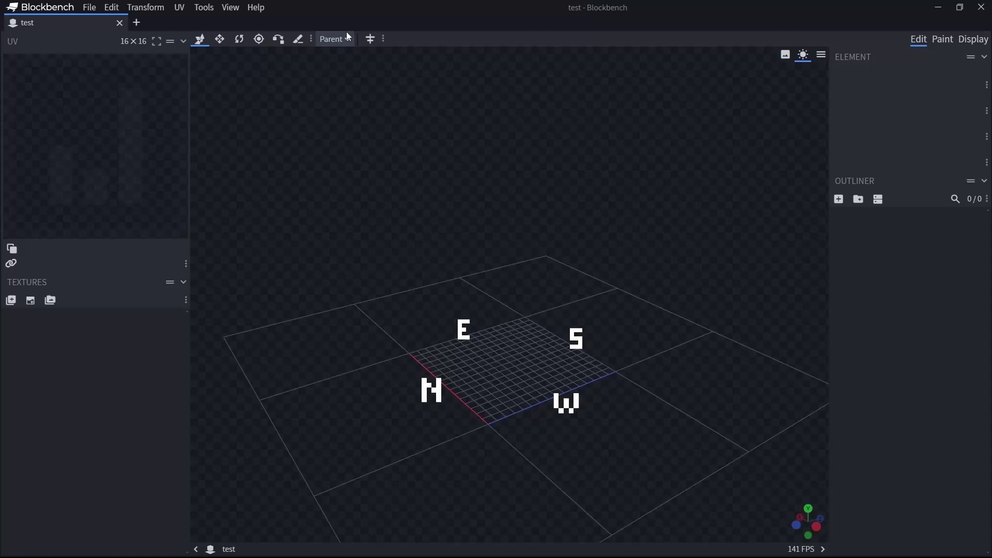